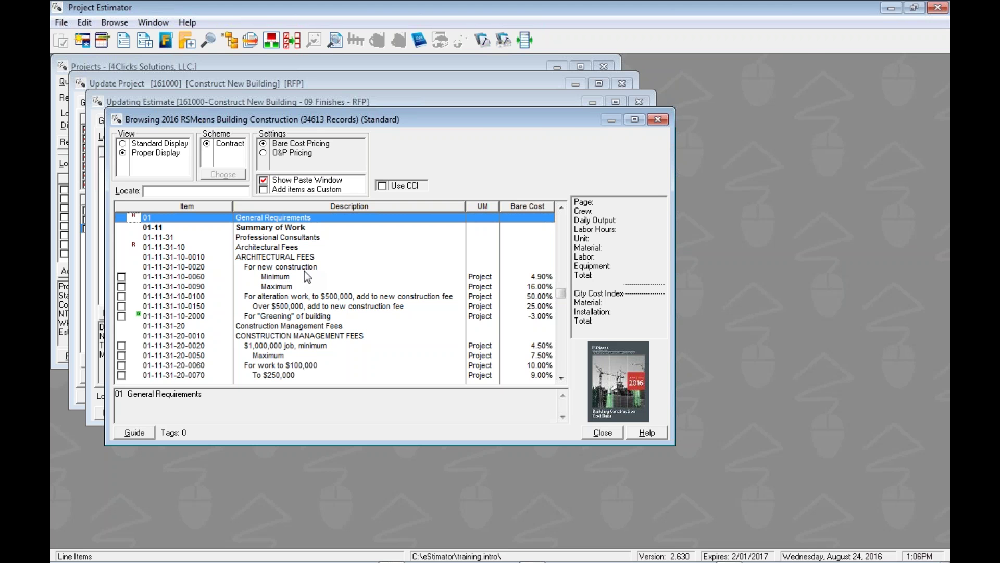
# Look up "carpet n" in the guide index and go to the Carpet Nylon line items.
pyautogui.hotkey('alt', 'g')
pyautogui.write('carpet n')
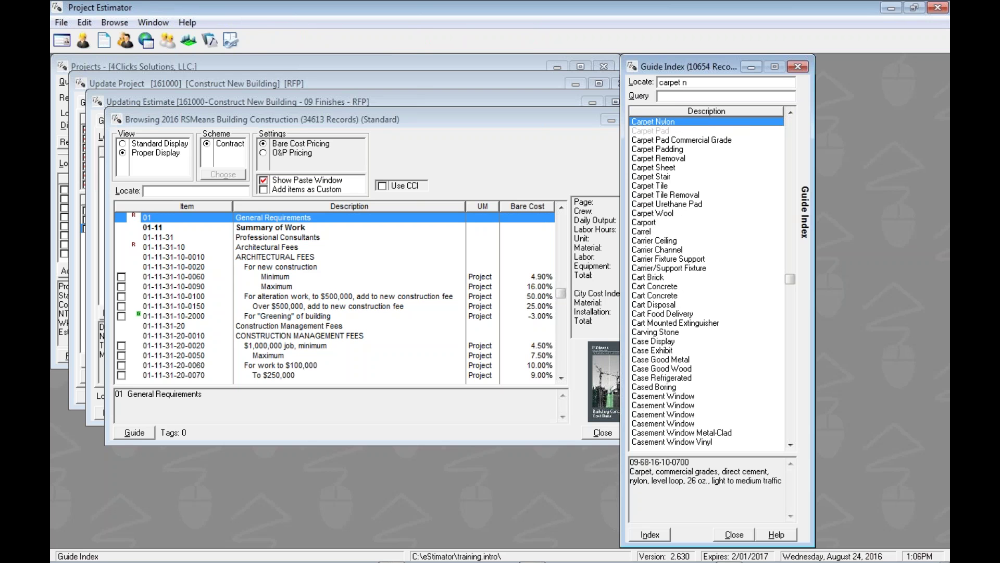
pyautogui.press('Return')
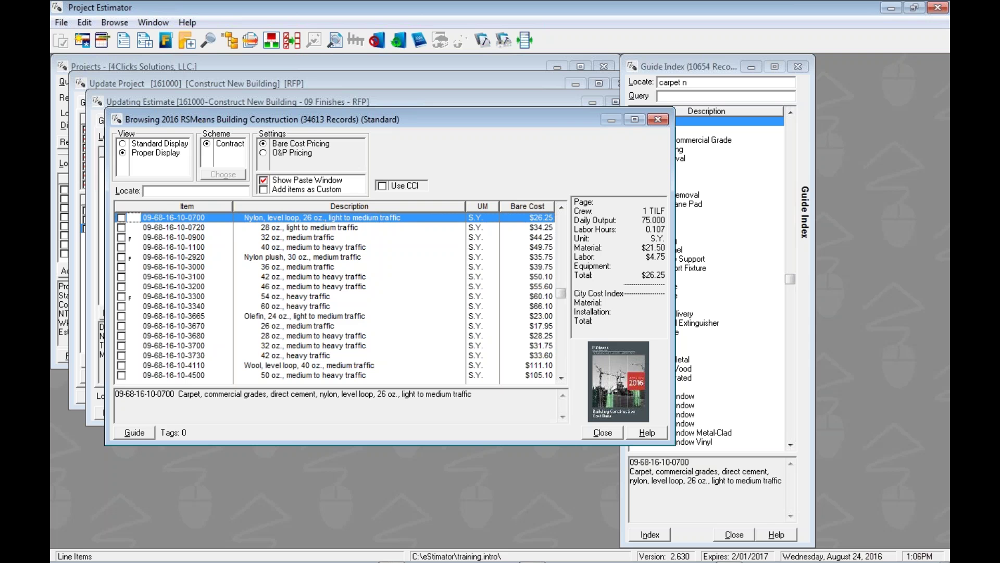
pyautogui.click(174, 227)
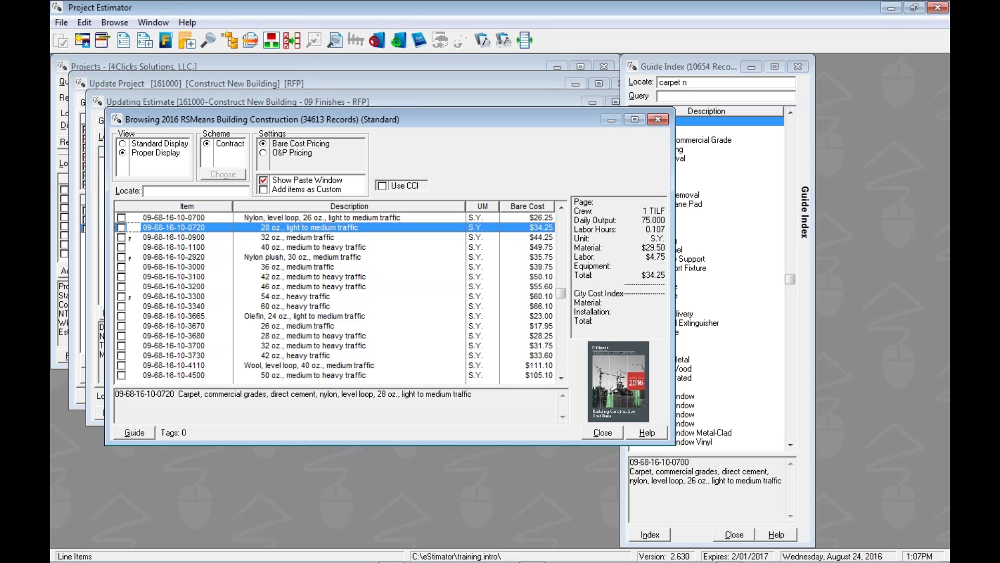
pyautogui.rightClick(218, 229)
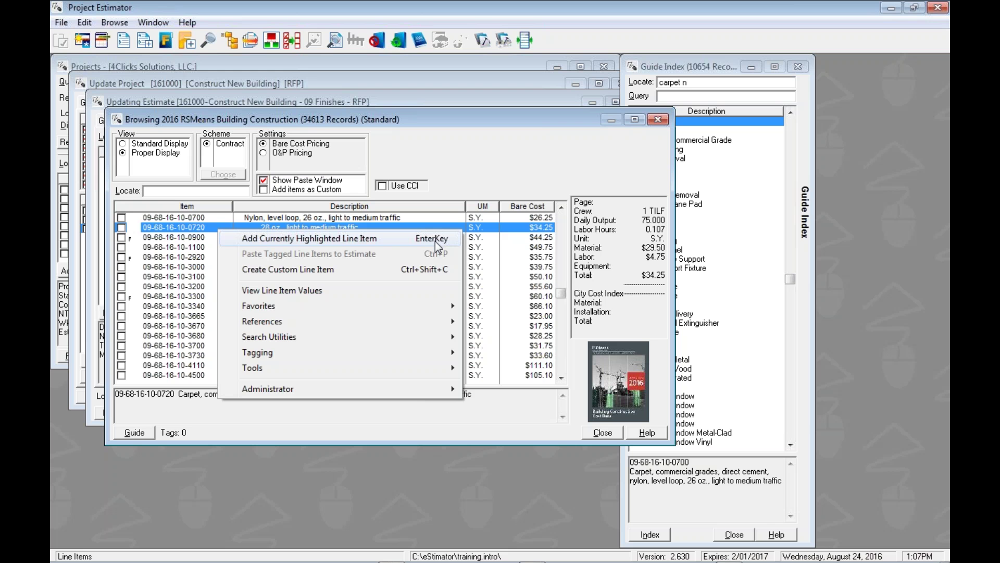
pyautogui.click(212, 230)
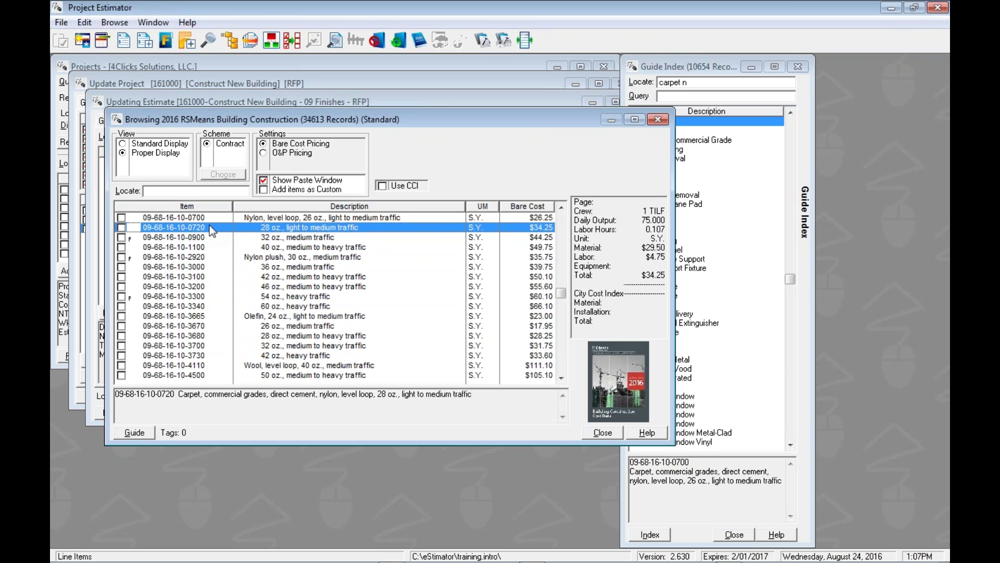
pyautogui.rightClick(210, 227)
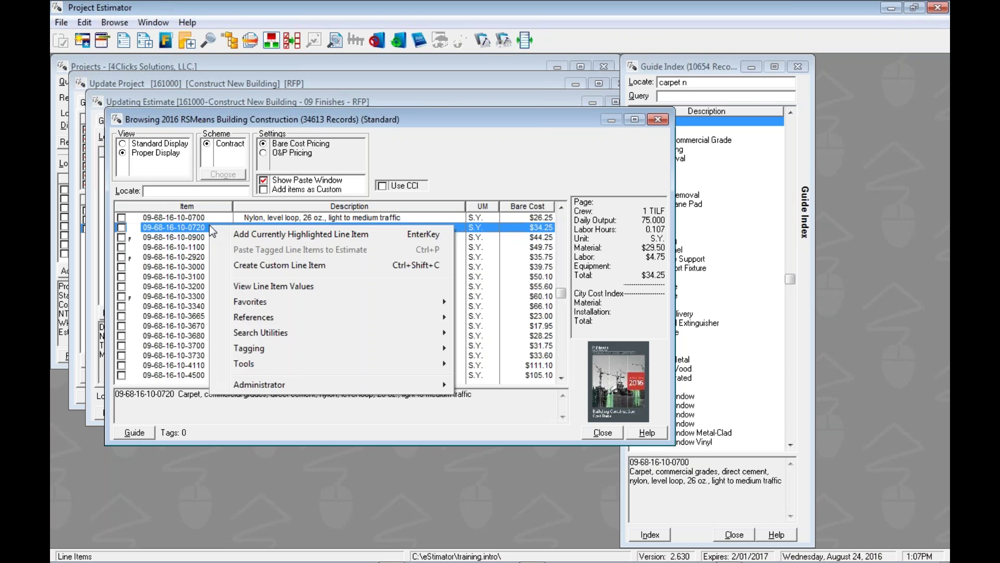
pyautogui.click(308, 235)
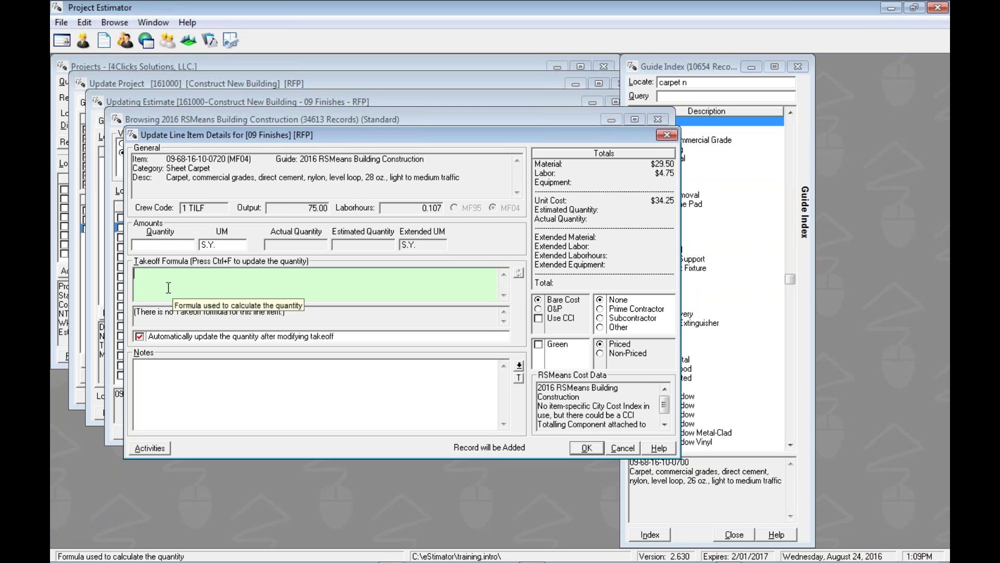
# Enter 20*20 as the takeoff formula for the carpet line item's quantity.
pyautogui.write('20')
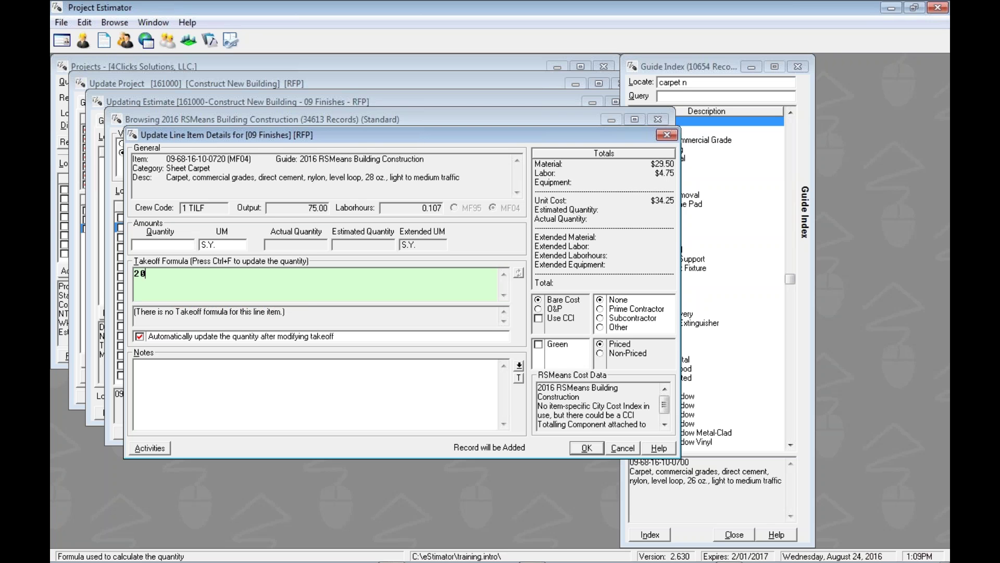
pyautogui.write('*20')
pyautogui.click(203, 384)
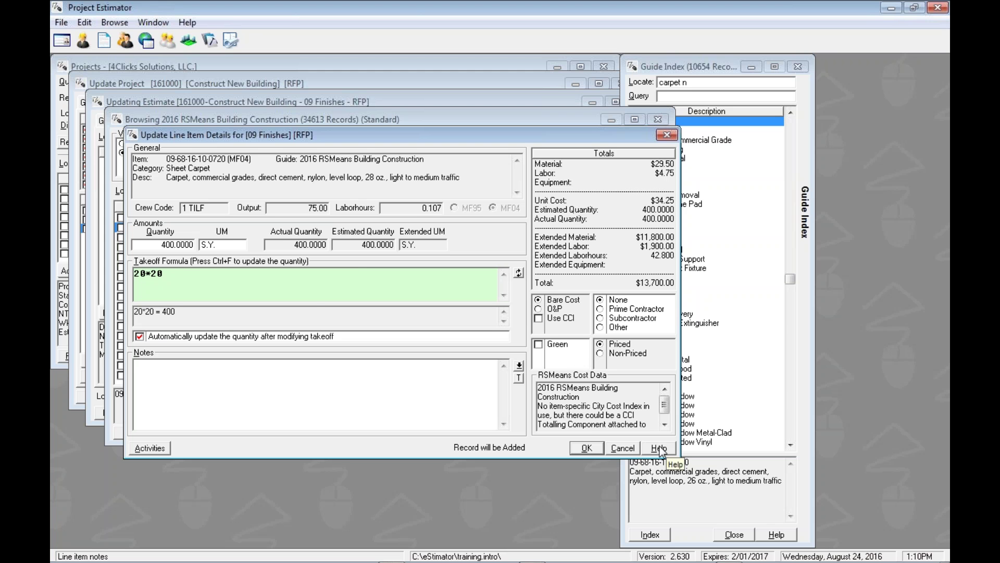
pyautogui.click(185, 280)
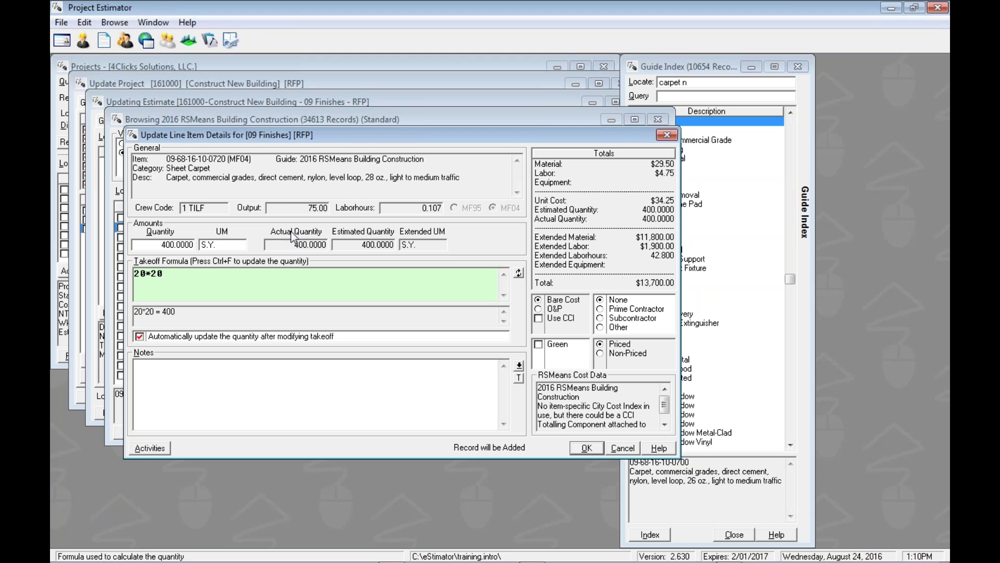
# Change the carpet quantity's unit of measure to S.F. through the matching-units lookup.
pyautogui.click(422, 245)
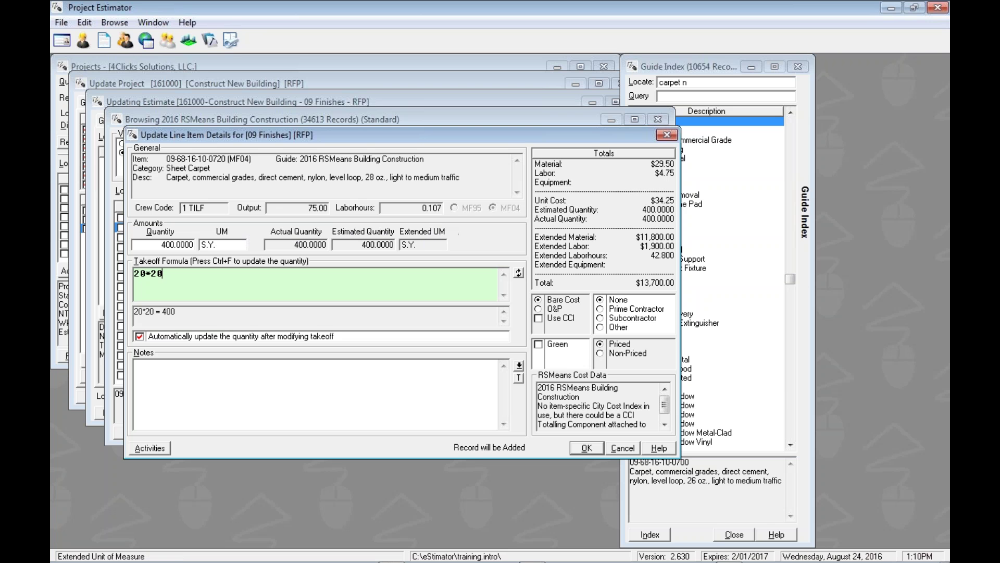
pyautogui.hotkey('shift', 'Home')
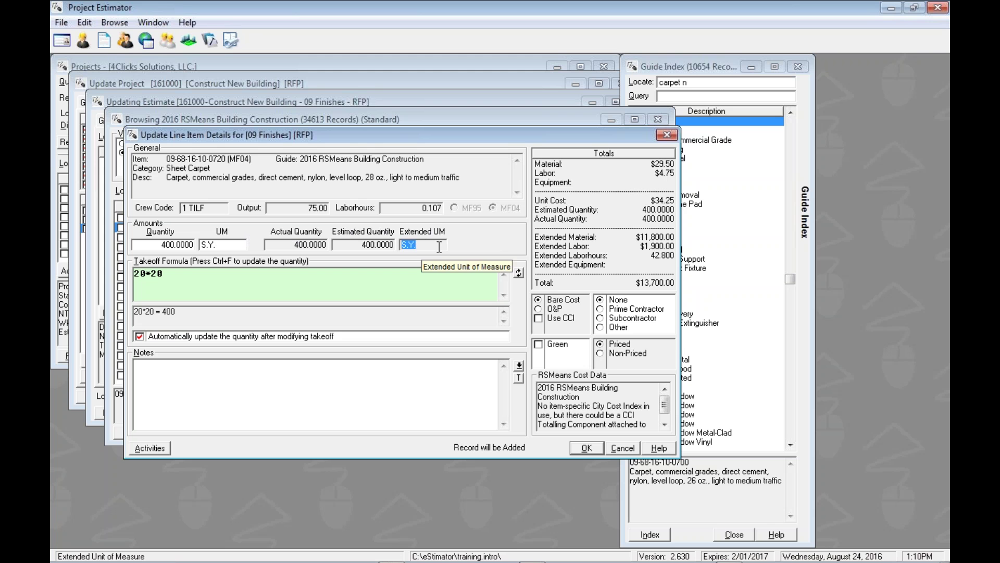
pyautogui.click(439, 246)
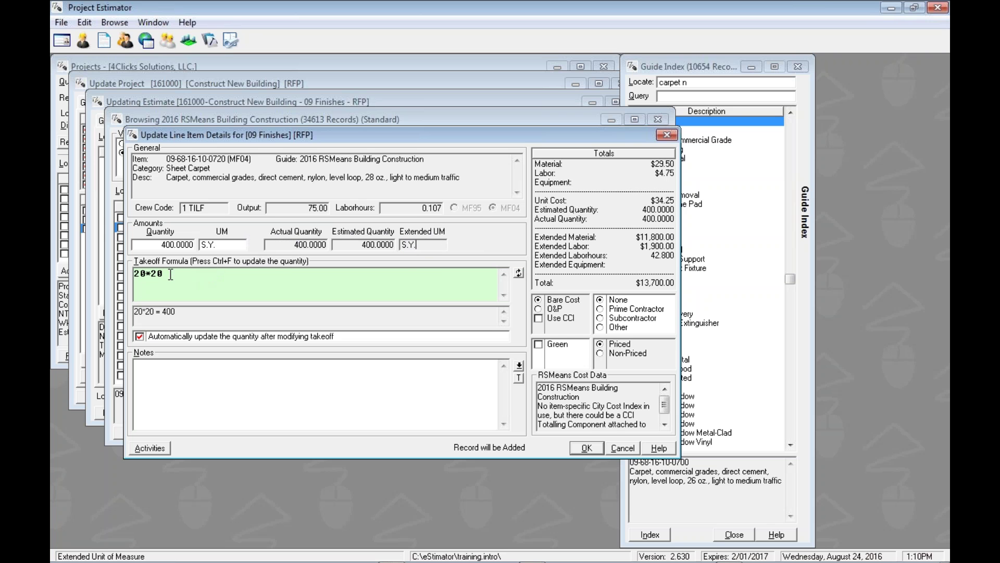
pyautogui.click(235, 247)
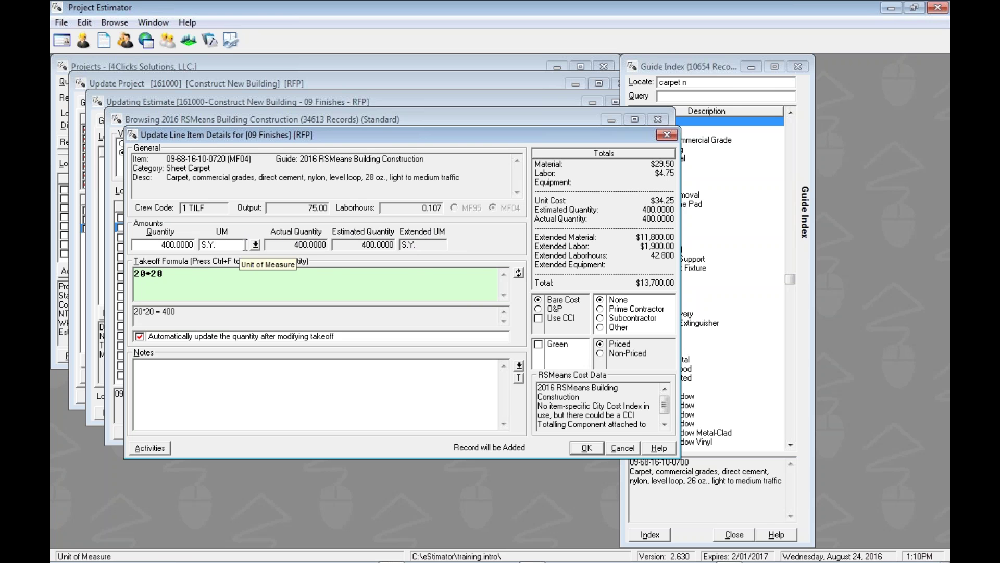
pyautogui.click(253, 245)
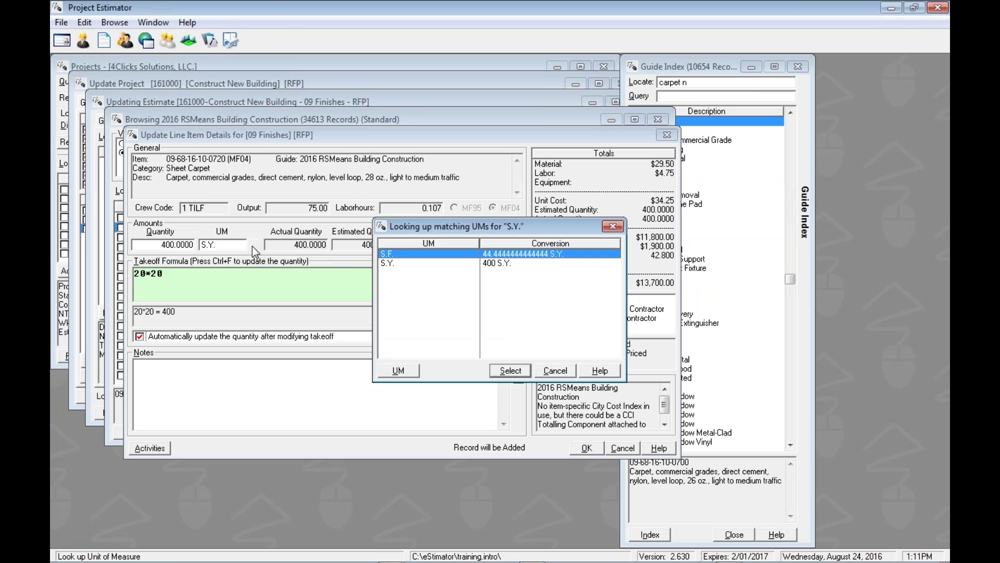
pyautogui.doubleClick(414, 254)
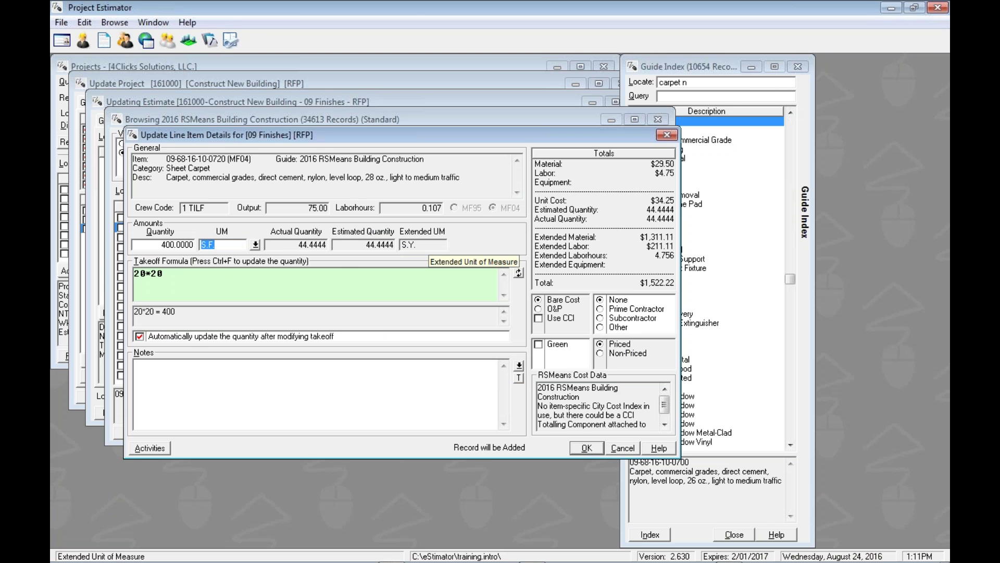
# Add the note "This is the new carpeting" to the carpet line item, then save it and return to the estimate.
pyautogui.click(266, 282)
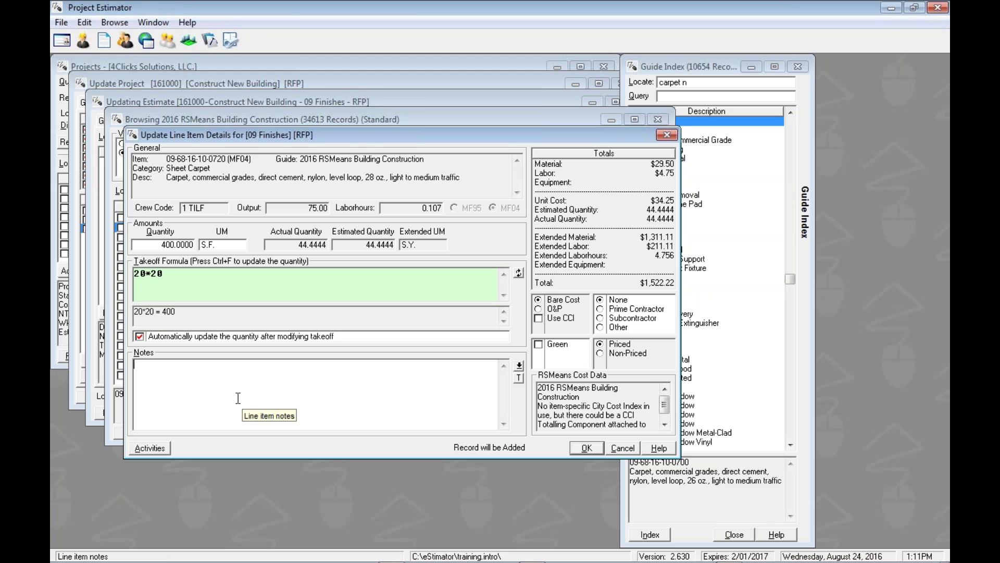
pyautogui.write('This is the new carpet')
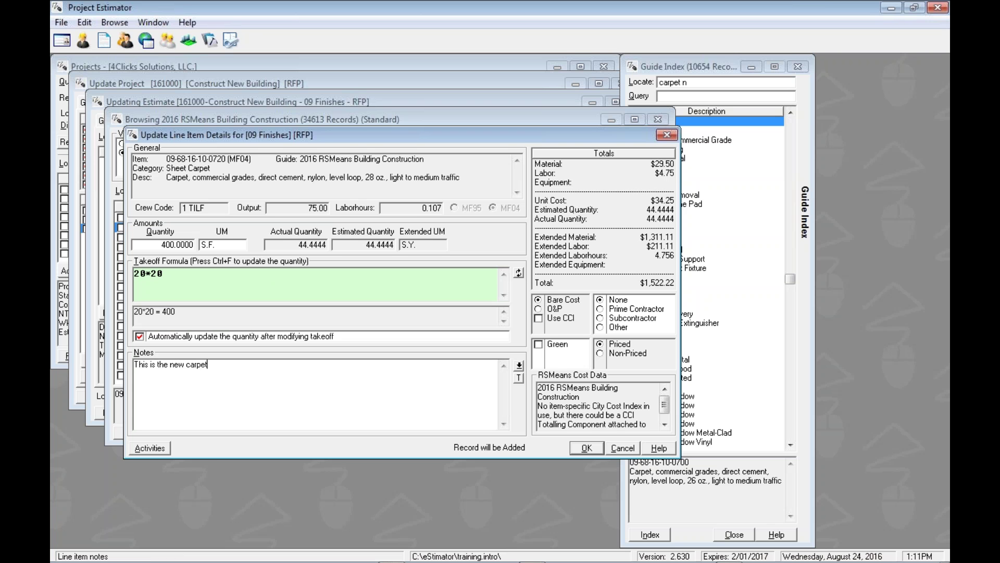
pyautogui.write('ing')
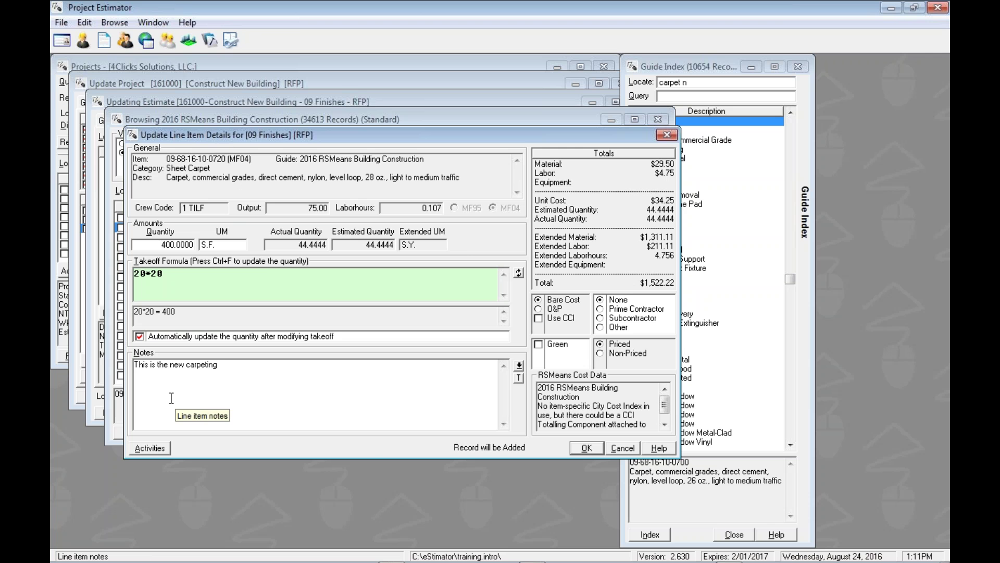
pyautogui.click(587, 447)
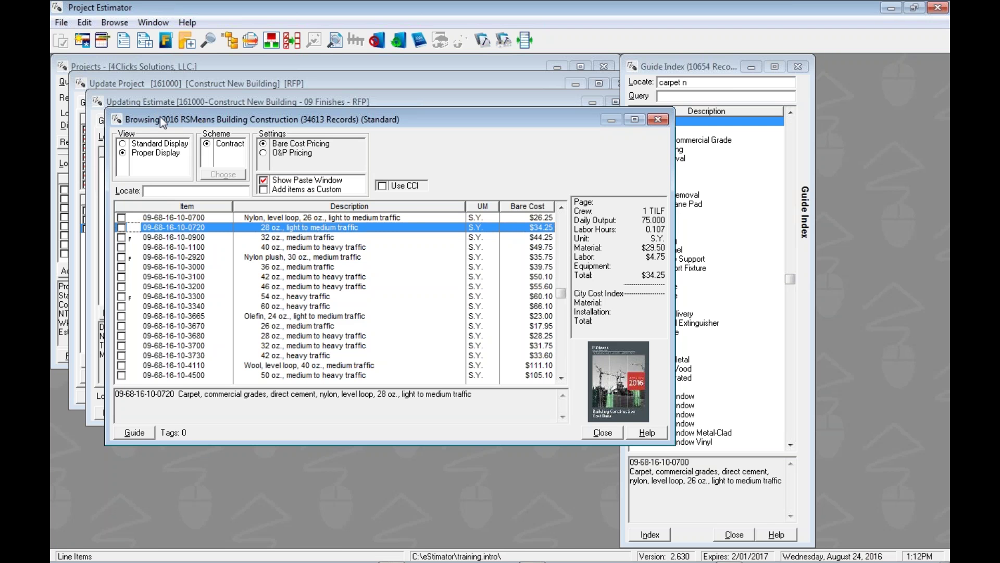
pyautogui.click(604, 432)
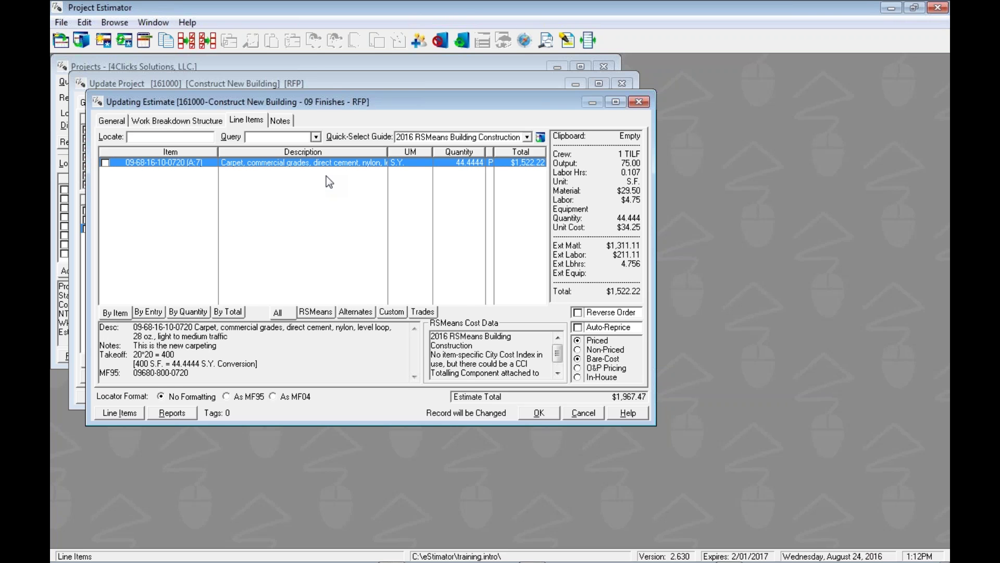
# Reopen the 2016 RSMeans Building Construction guide from the estimate and locate division 09 Finishes.
pyautogui.press('Insert')
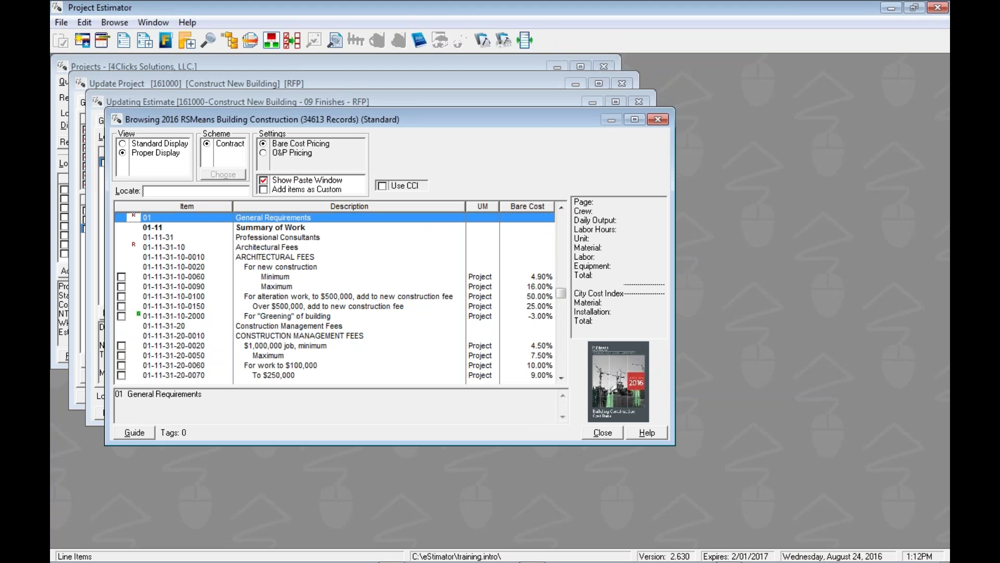
pyautogui.write('09')
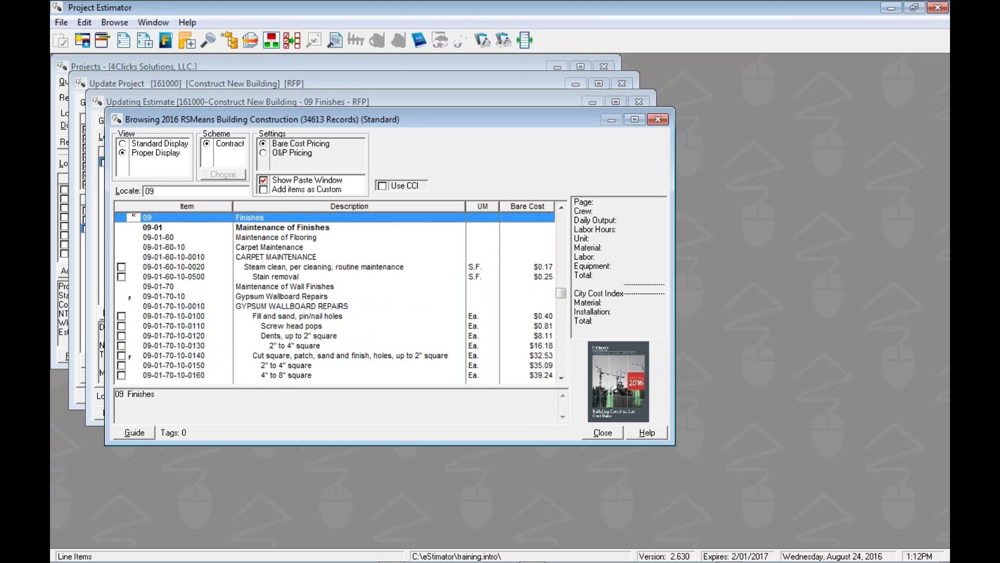
pyautogui.press('pagedown')
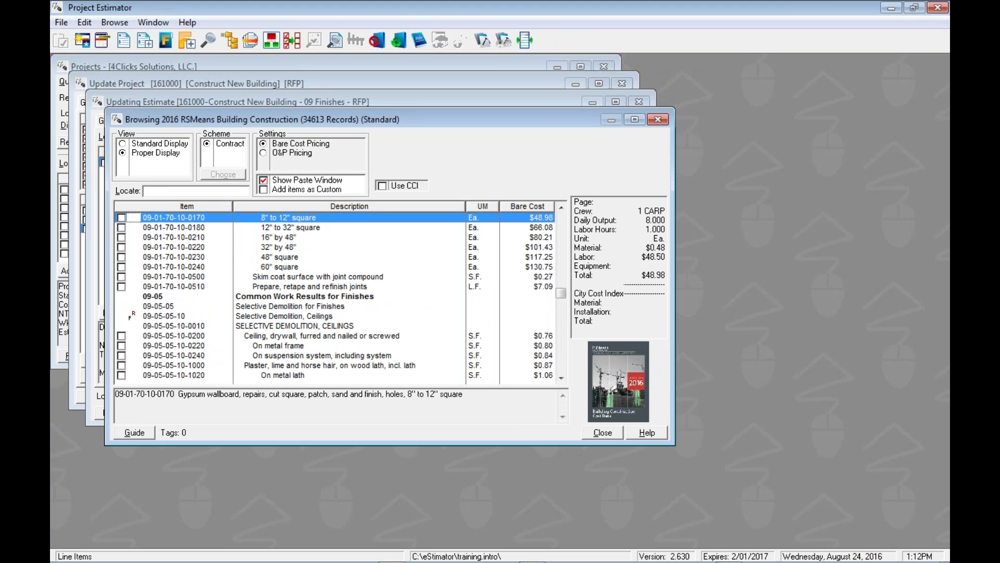
pyautogui.press('Down')
pyautogui.press('Down')
pyautogui.press('Down')
pyautogui.press('Down')
pyautogui.press('Down')
pyautogui.press('Down')
pyautogui.press('Down')
pyautogui.press('Down')
pyautogui.press('Down')
pyautogui.press('Down')
pyautogui.press('Down')
pyautogui.press('Down')
pyautogui.press('Down')
pyautogui.press('Down')
pyautogui.press('Down')
pyautogui.press('Down')
pyautogui.press('Down')
pyautogui.press('Down')
pyautogui.press('Down')
pyautogui.press('Down')
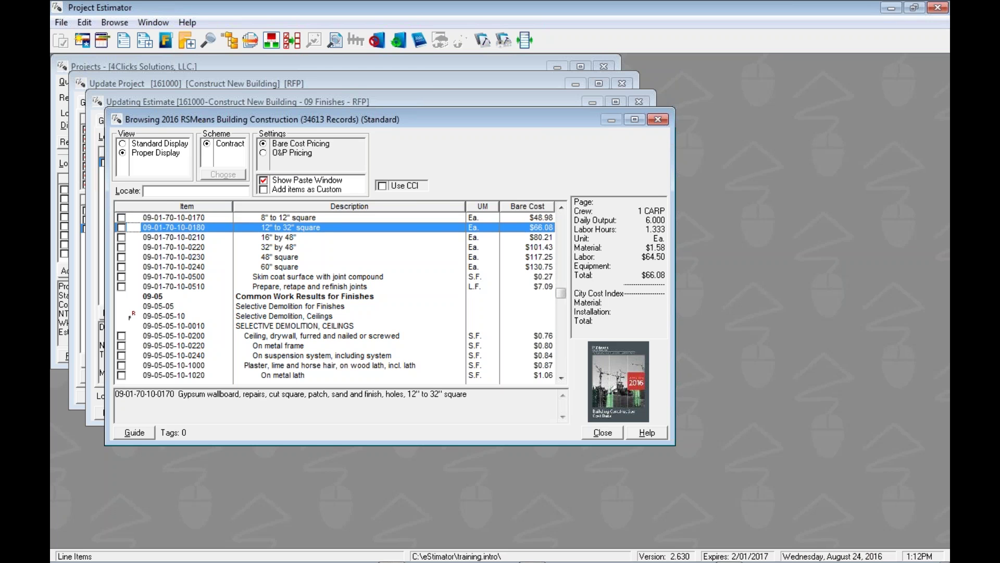
pyautogui.press('Down')
pyautogui.press('Down')
pyautogui.press('Down')
pyautogui.press('Down')
pyautogui.press('Down')
pyautogui.press('Down')
pyautogui.press('Down')
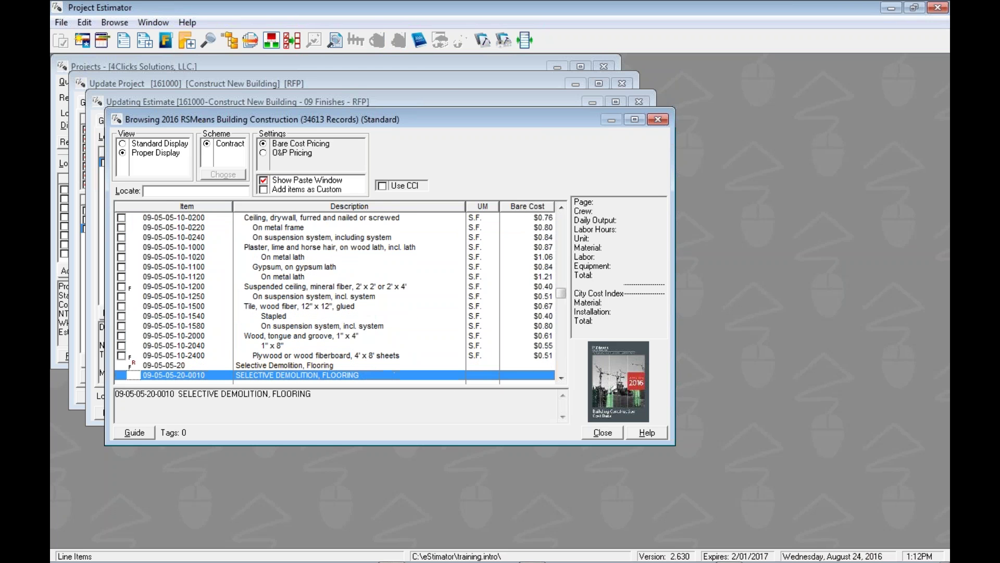
pyautogui.press('Up')
pyautogui.press('Up')
pyautogui.press('Up')
pyautogui.press('Up')
pyautogui.press('Up')
pyautogui.press('Up')
pyautogui.press('Up')
pyautogui.press('Up')
pyautogui.press('Up')
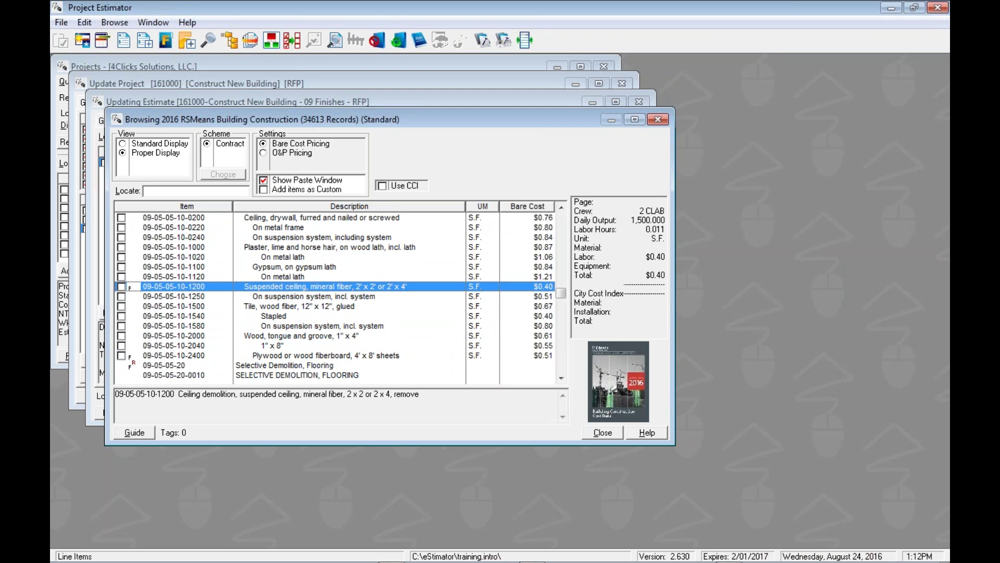
pyautogui.press('Down')
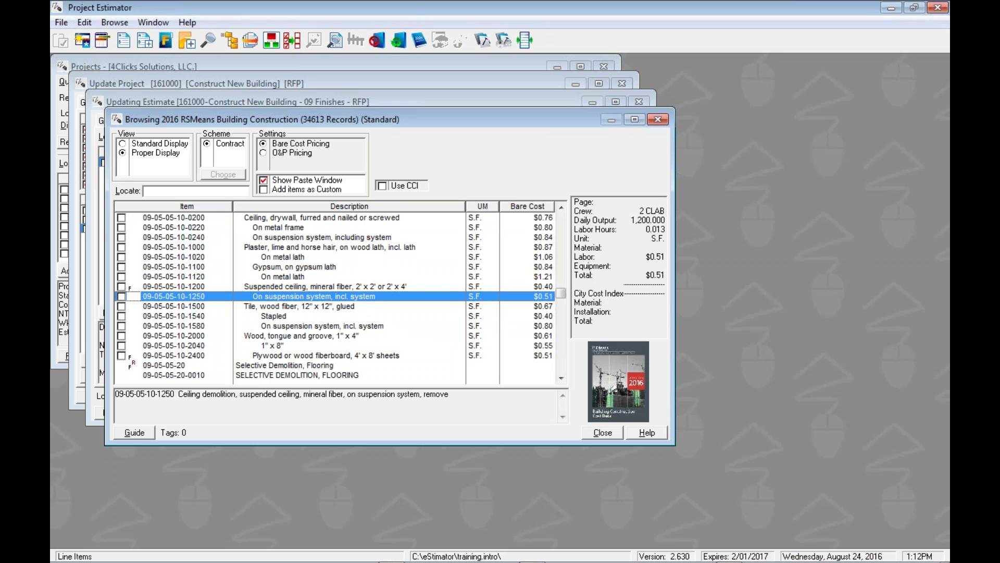
pyautogui.click(121, 297)
pyautogui.rightClick(378, 302)
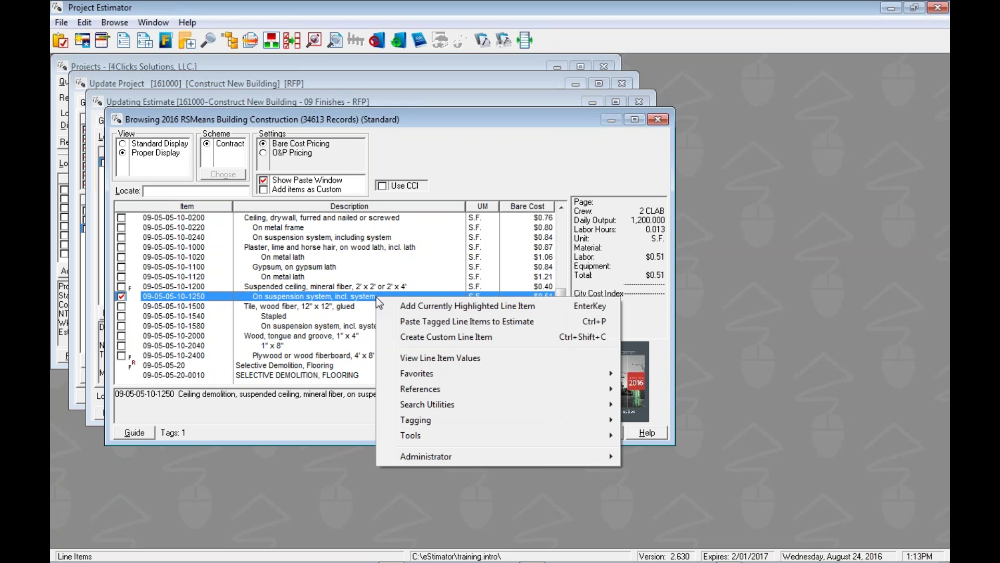
pyautogui.moveTo(385, 420)
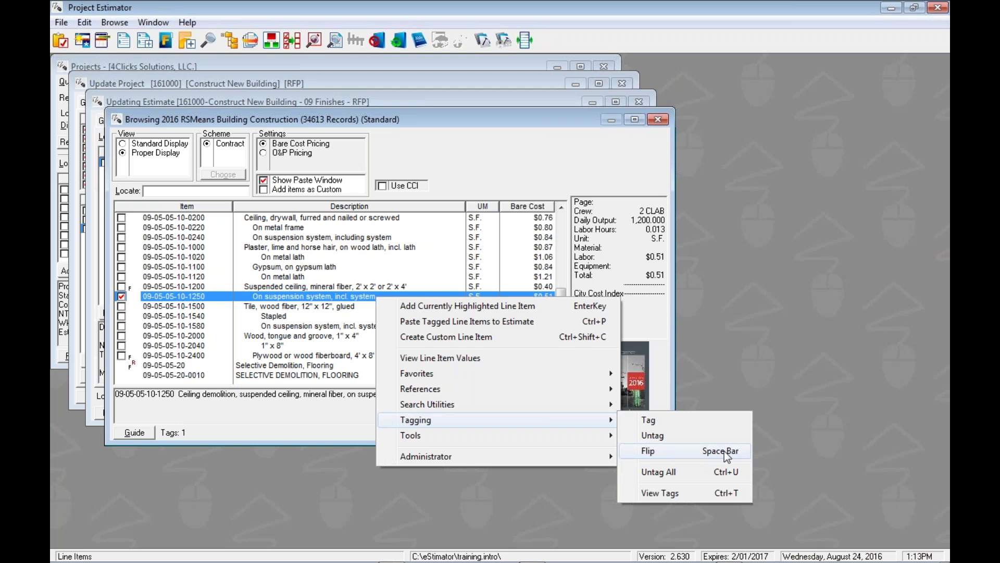
pyautogui.click(280, 297)
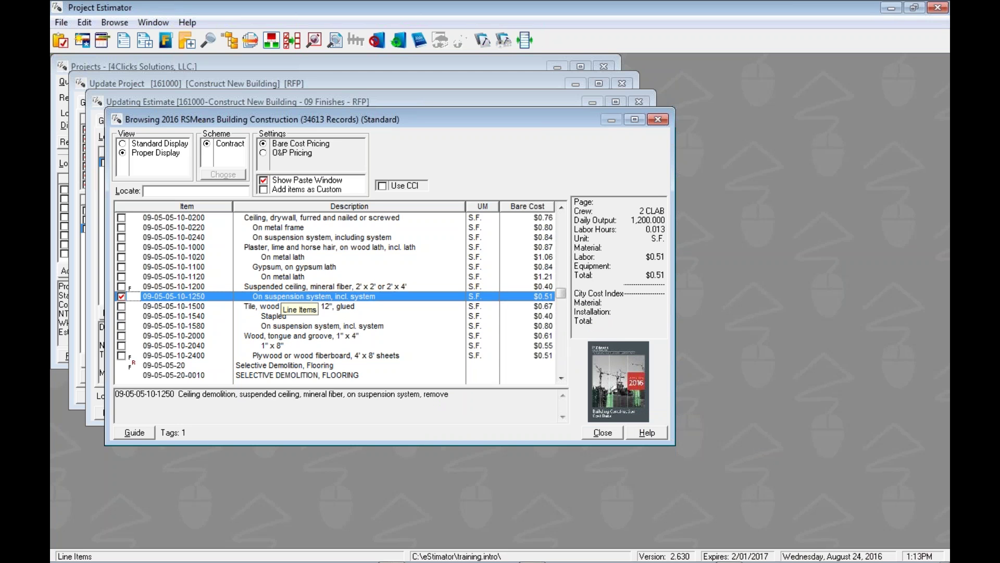
pyautogui.press('Down')
pyautogui.press('Down')
pyautogui.press('Down')
pyautogui.press('Down')
pyautogui.press('Down')
pyautogui.press('Down')
pyautogui.press('Down')
pyautogui.press('Down')
pyautogui.press('Down')
pyautogui.press('Down')
pyautogui.press('Down')
pyautogui.press('Down')
pyautogui.press('Down')
pyautogui.press('Down')
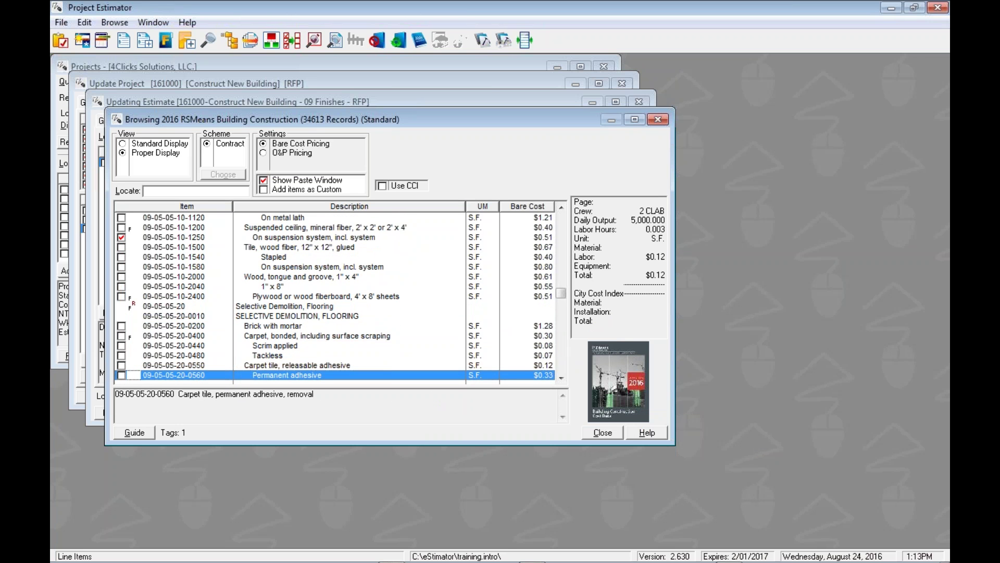
pyautogui.press('Up')
pyautogui.press('Up')
pyautogui.press('Up')
pyautogui.press('Up')
pyautogui.press('Up')
pyautogui.press('Down')
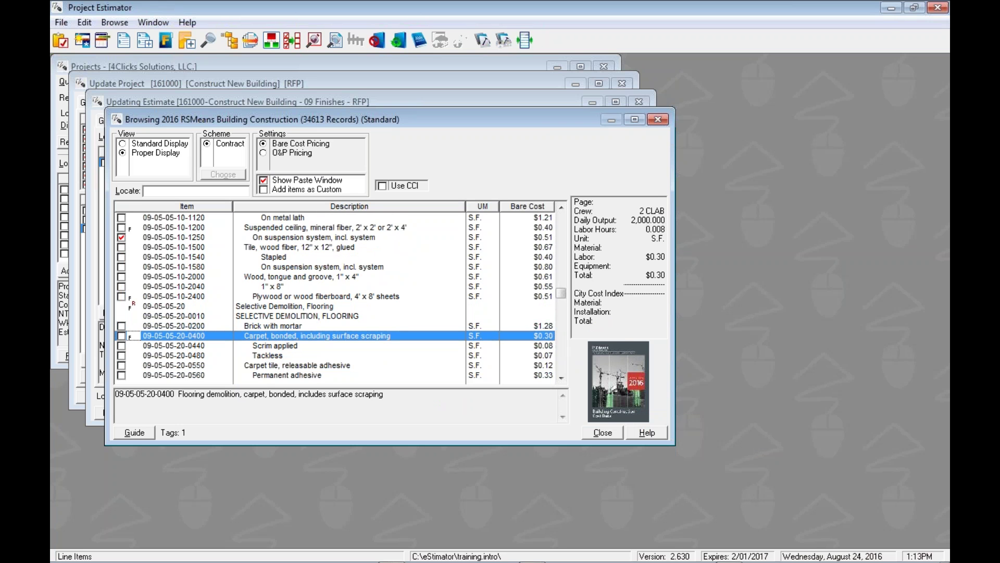
pyautogui.press('space')
pyautogui.press('Down')
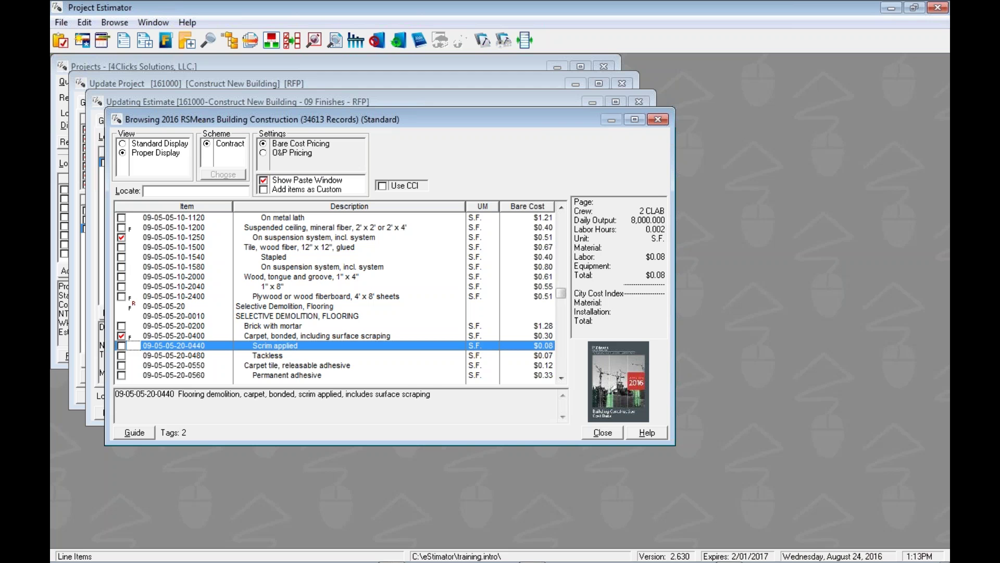
pyautogui.press('Down')
pyautogui.press('Up')
pyautogui.click(171, 259)
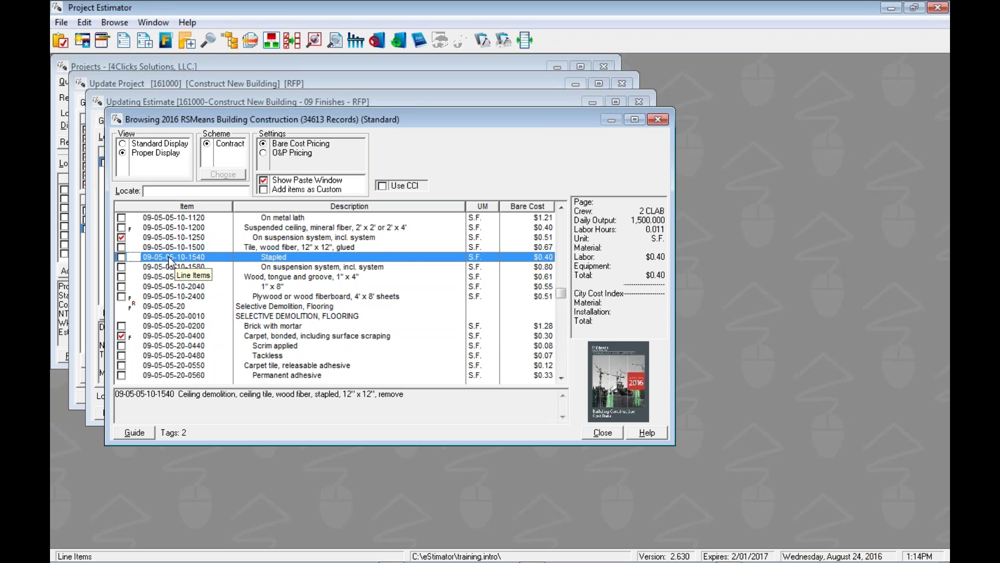
# Paste the two tagged demolition items into the 09 Finishes estimate with the takeoff formula 20*20.
pyautogui.rightClick(168, 256)
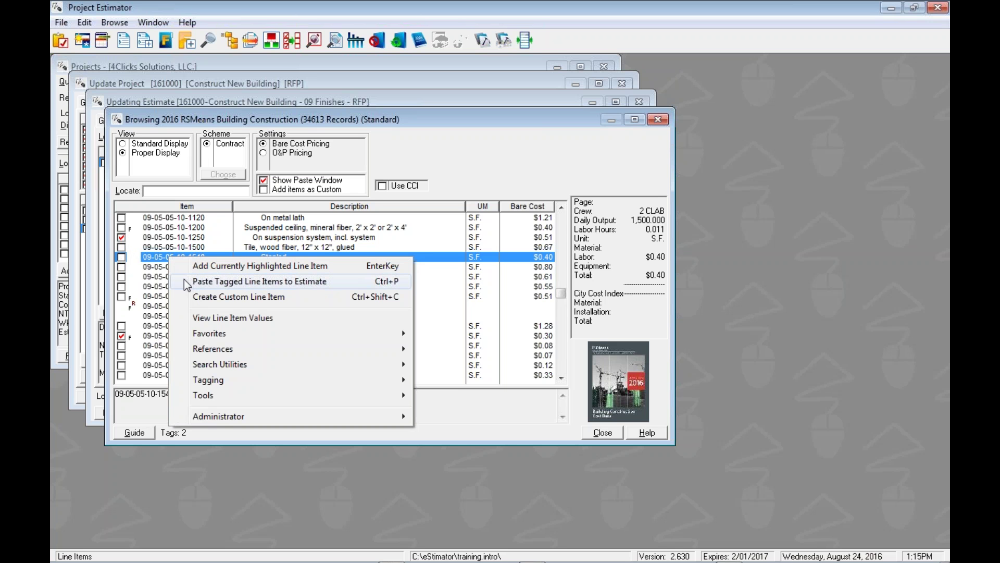
pyautogui.click(265, 280)
pyautogui.moveTo(548, 308); pyautogui.dragTo(281, 171)
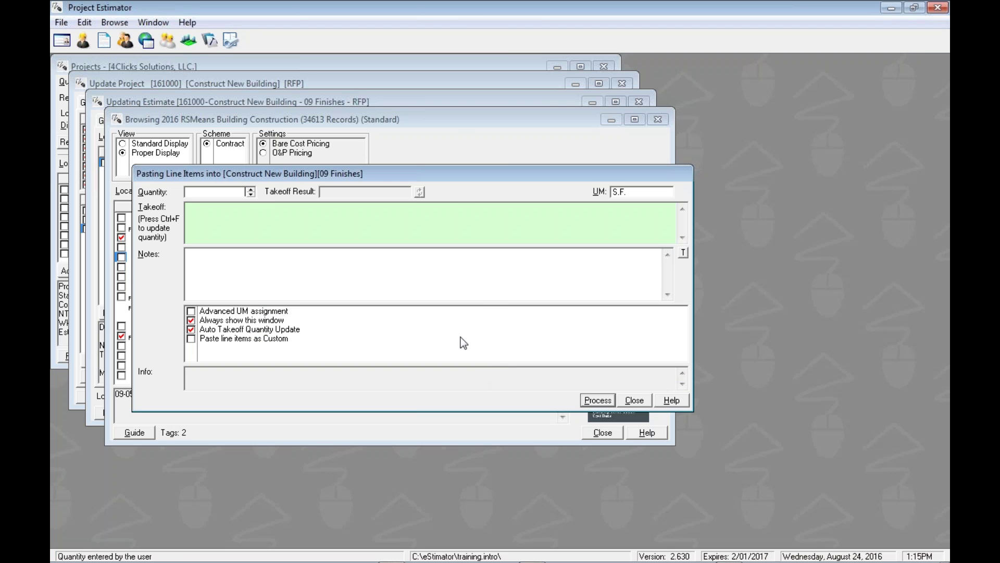
pyautogui.click(280, 218)
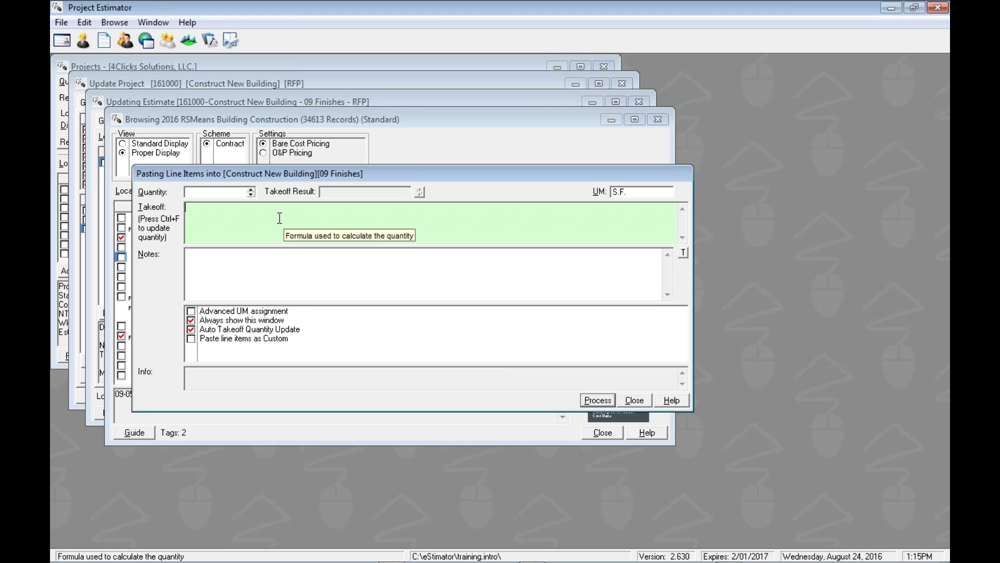
pyautogui.write('20*20')
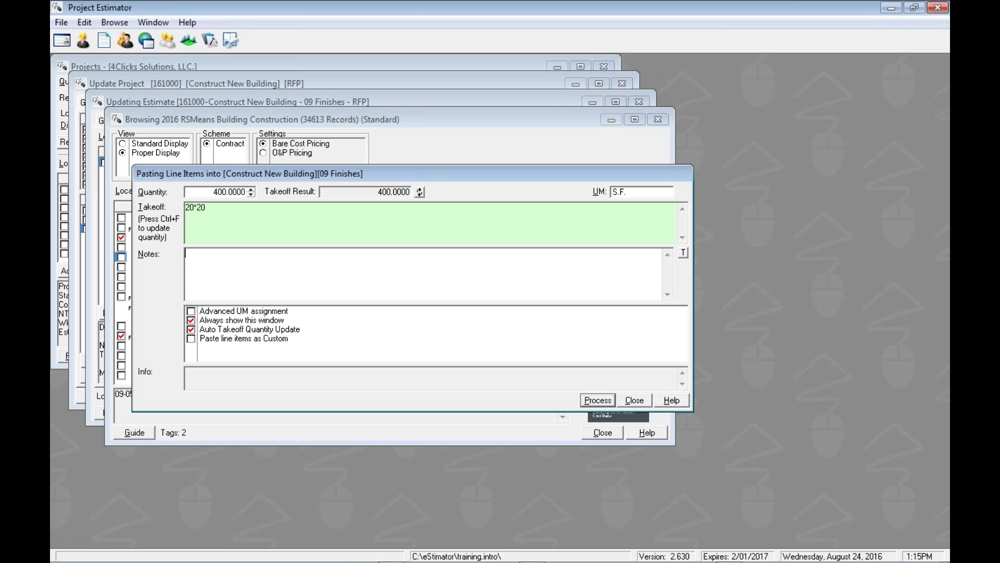
pyautogui.click(596, 402)
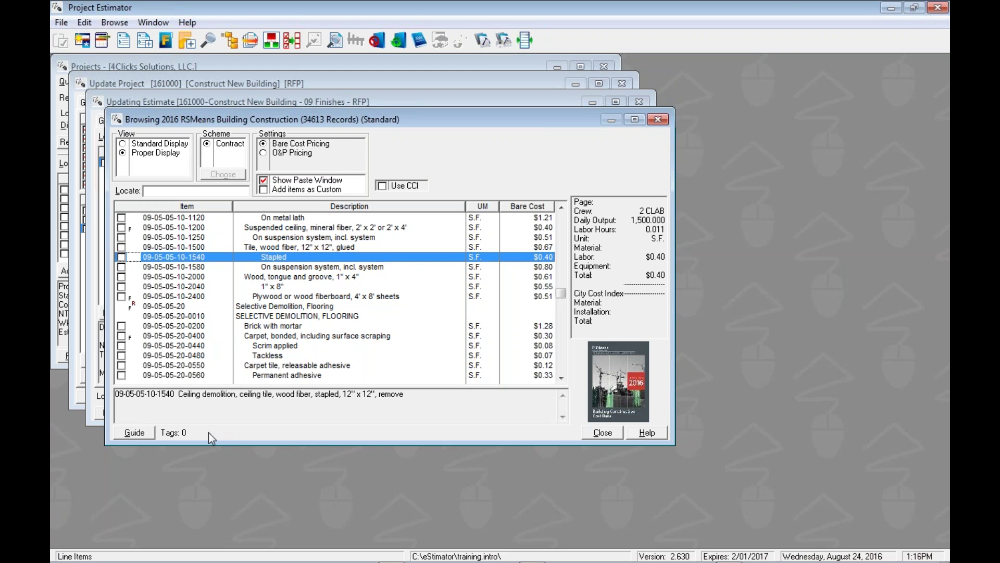
pyautogui.press('Up')
pyautogui.press('Up')
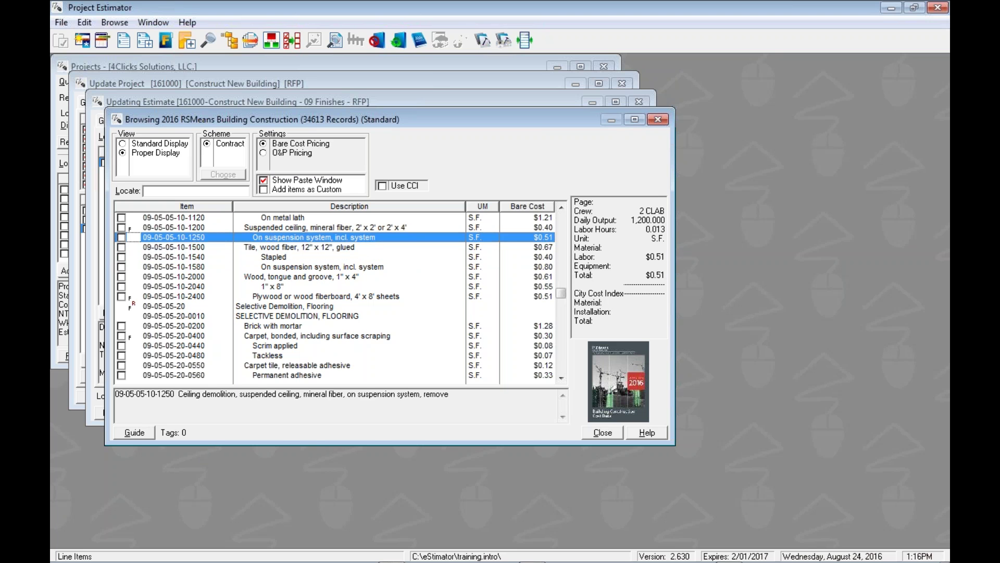
pyautogui.press('space')
pyautogui.press('Down')
pyautogui.press('Down')
pyautogui.press('Down')
pyautogui.press('Down')
pyautogui.press('Down')
pyautogui.press('Down')
pyautogui.press('Down')
pyautogui.press('Down')
pyautogui.press('Down')
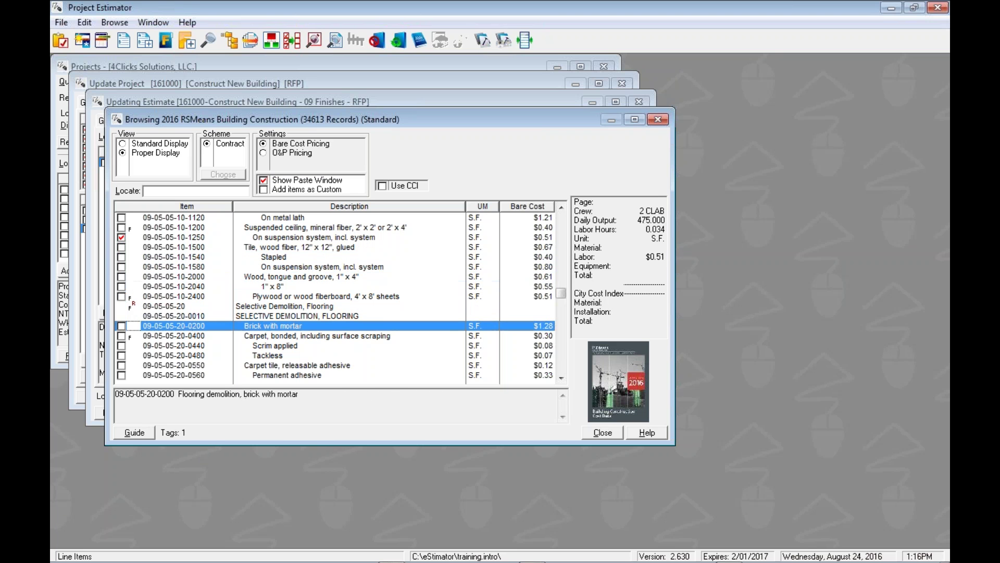
pyautogui.press('Up')
pyautogui.press('Up')
pyautogui.press('Up')
pyautogui.press('Up')
pyautogui.press('Up')
pyautogui.press('Up')
pyautogui.press('Up')
pyautogui.press('Up')
pyautogui.press('Up')
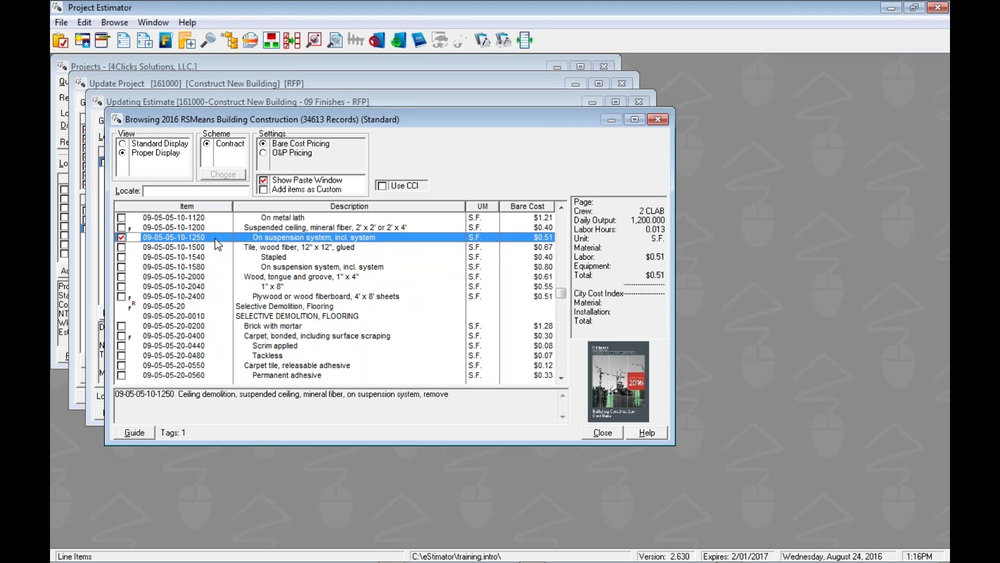
pyautogui.rightClick(217, 244)
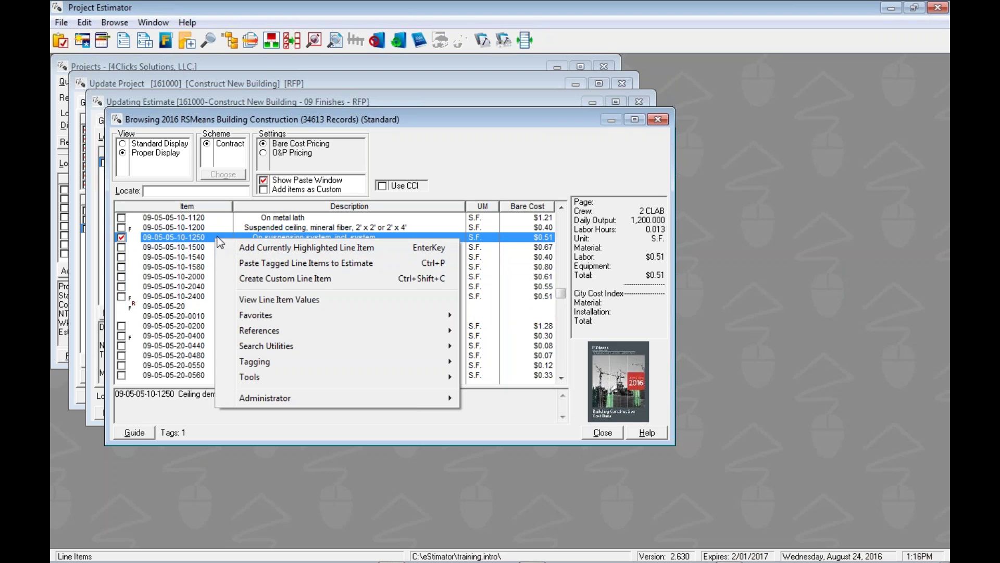
pyautogui.click(493, 438)
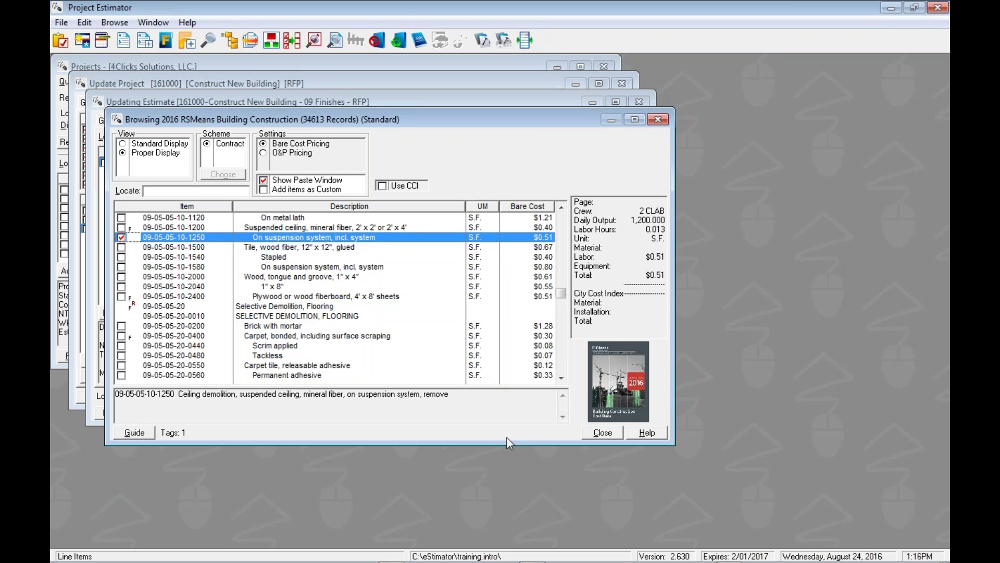
pyautogui.click(605, 433)
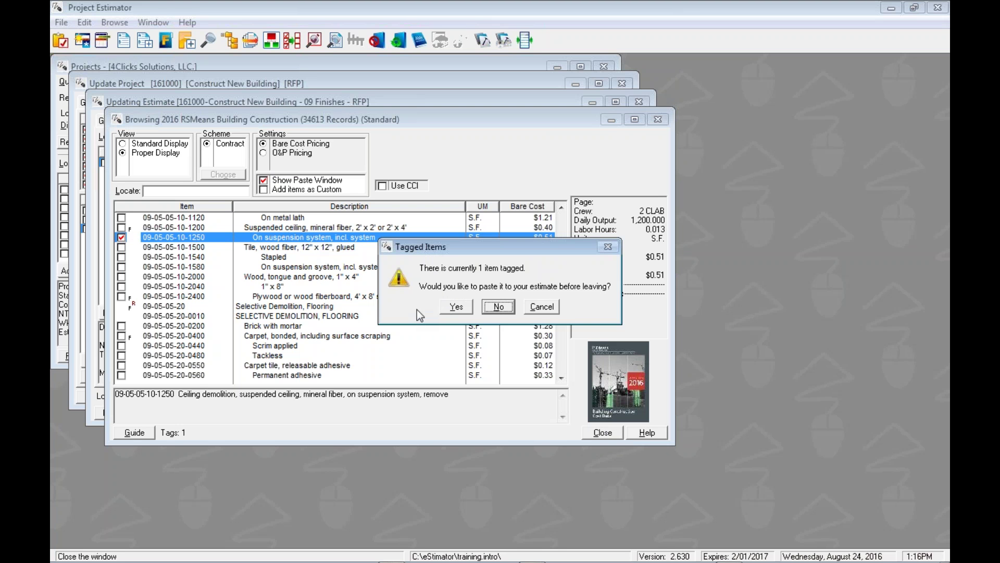
pyautogui.click(557, 308)
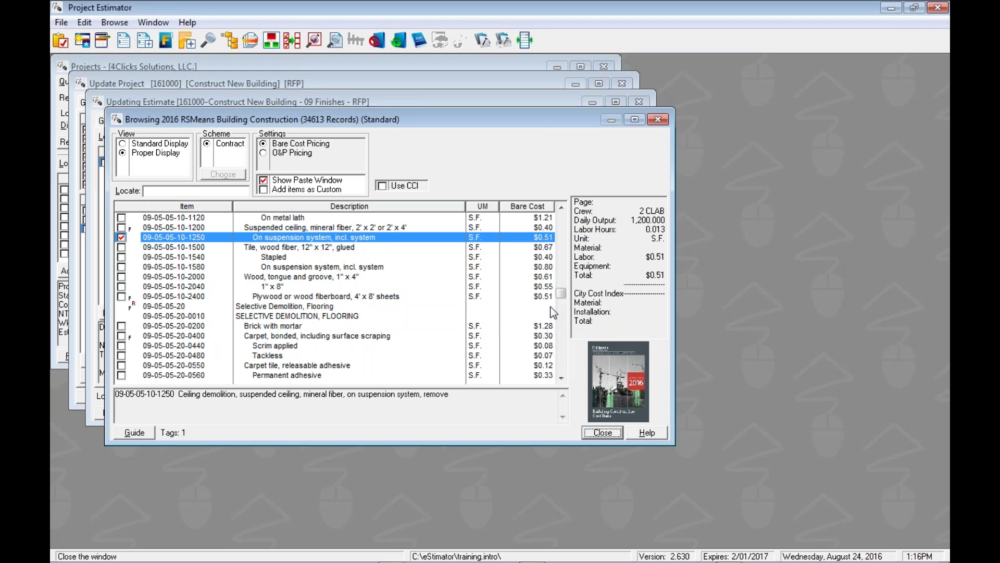
pyautogui.rightClick(177, 235)
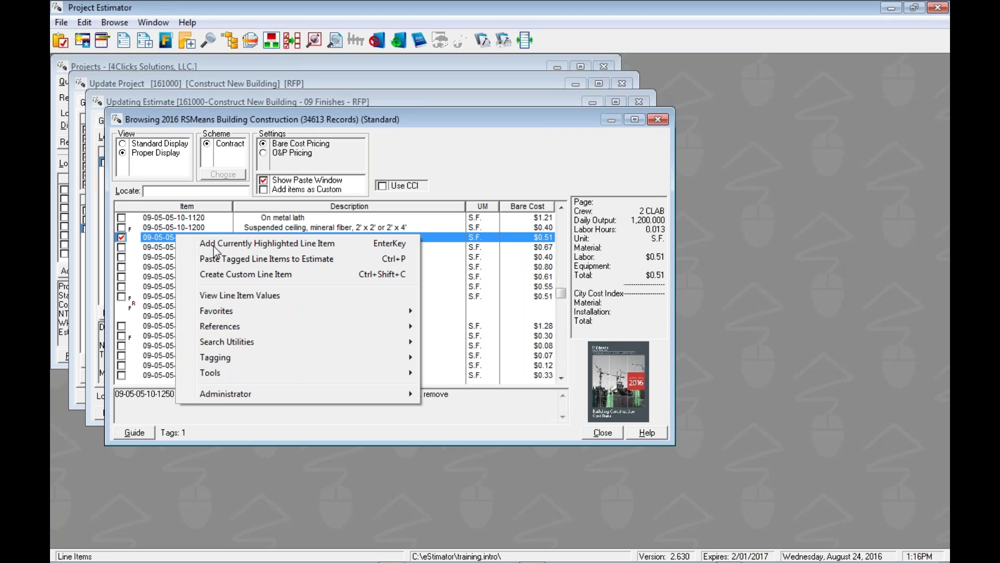
pyautogui.click(155, 240)
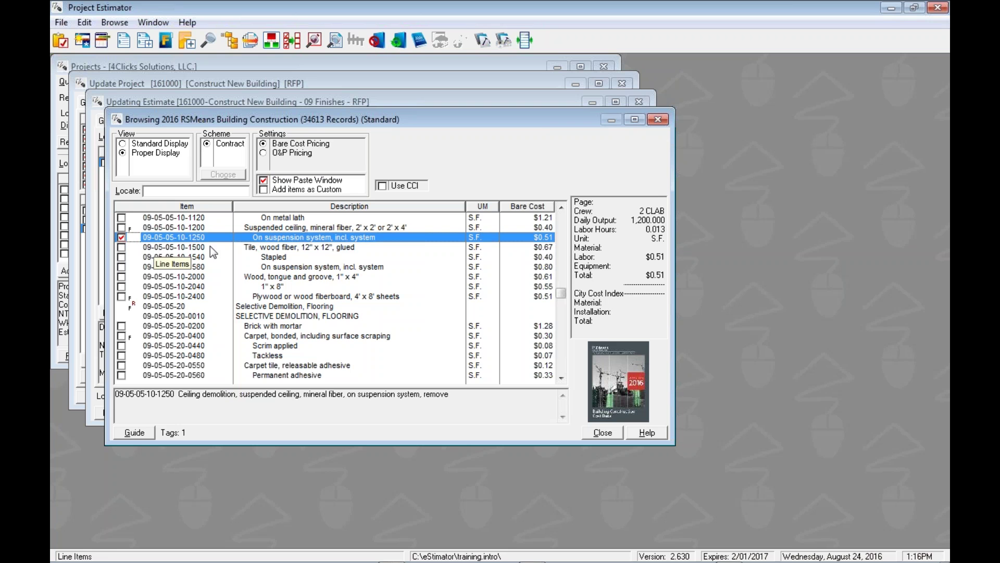
pyautogui.rightClick(165, 242)
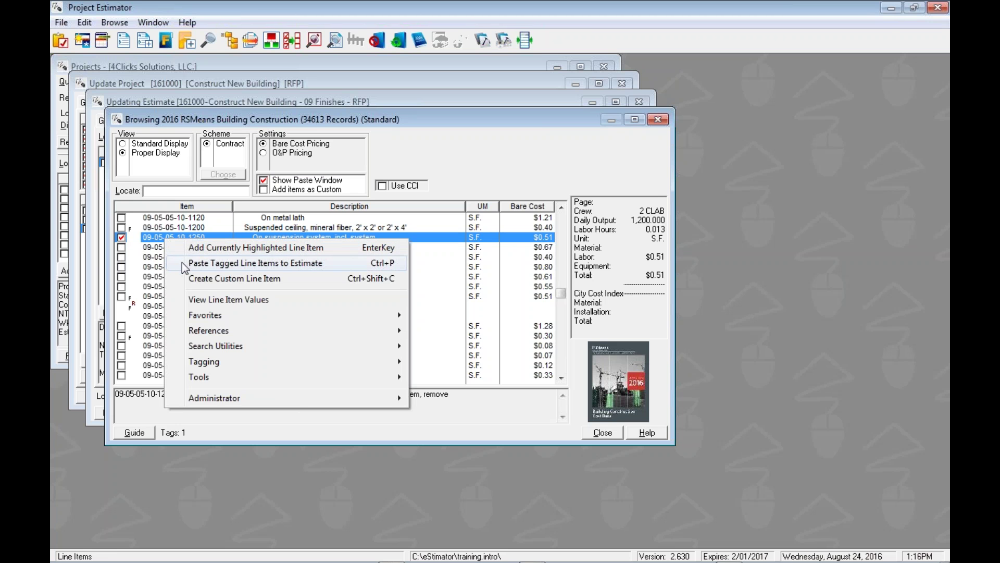
pyautogui.click(122, 237)
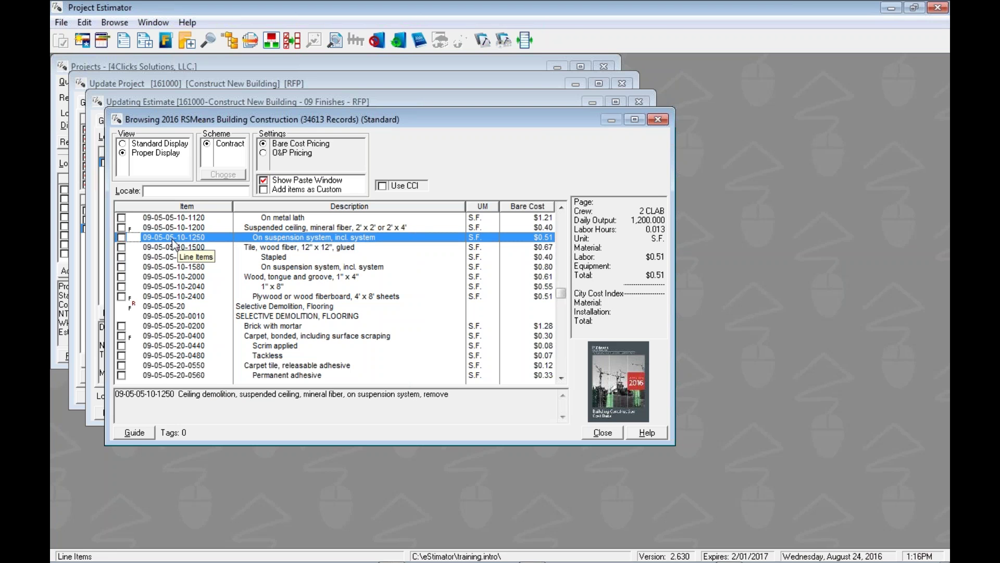
# Return to the estimate and review the line items' quantities plus the carpet item's note, takeoff and unit conversion.
pyautogui.click(599, 431)
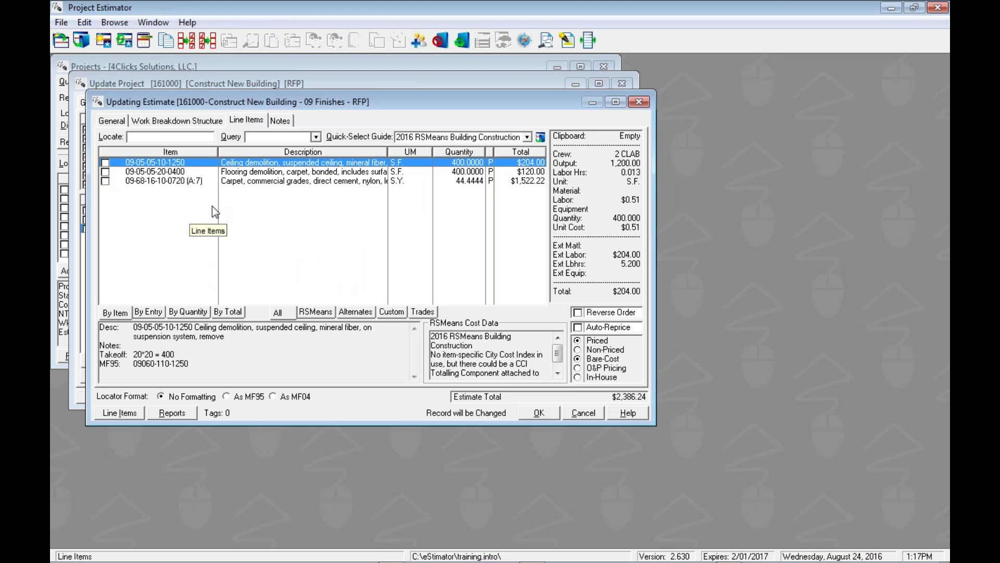
pyautogui.click(466, 173)
pyautogui.click(467, 164)
pyautogui.click(311, 180)
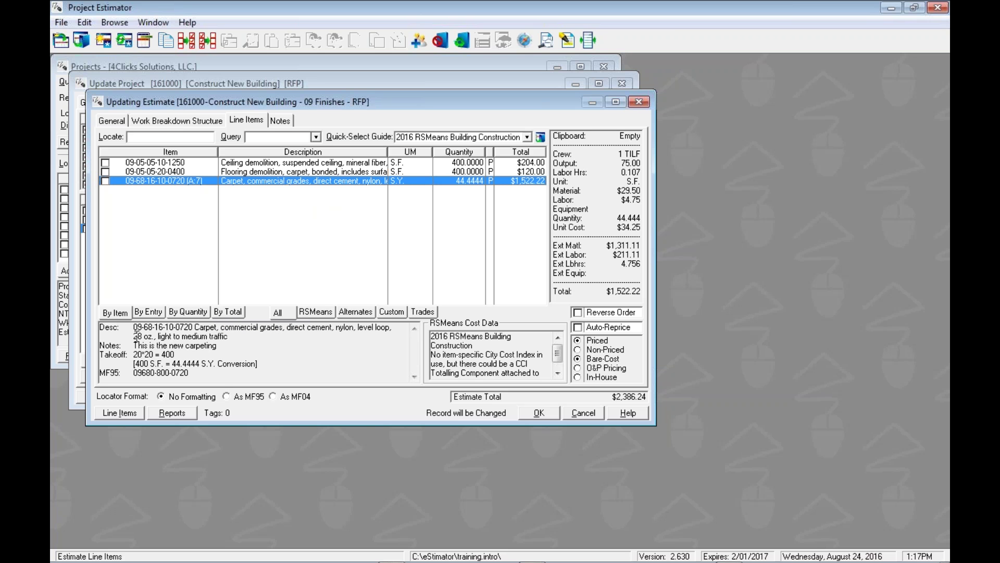
pyautogui.moveTo(134, 345); pyautogui.dragTo(217, 346)
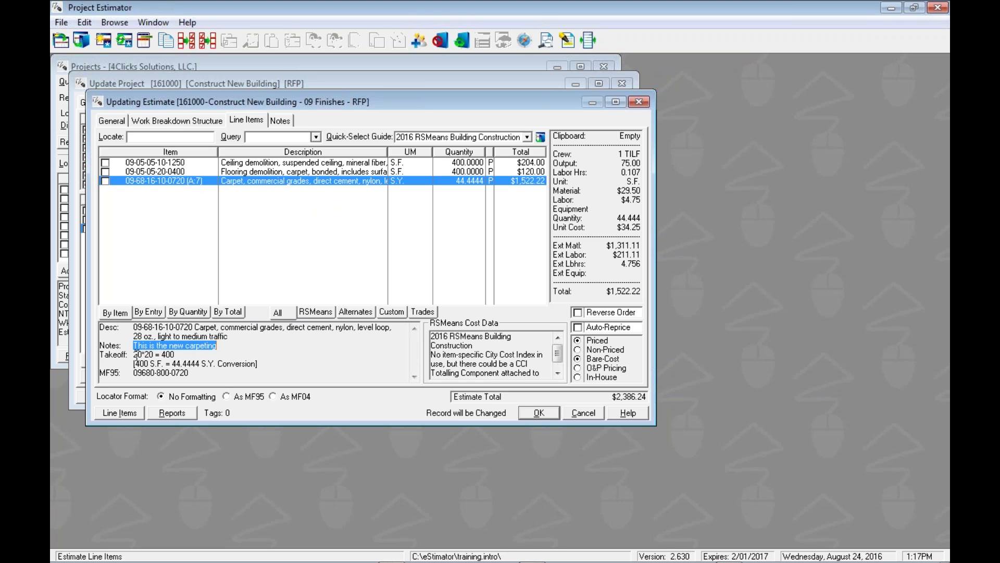
pyautogui.click(134, 354)
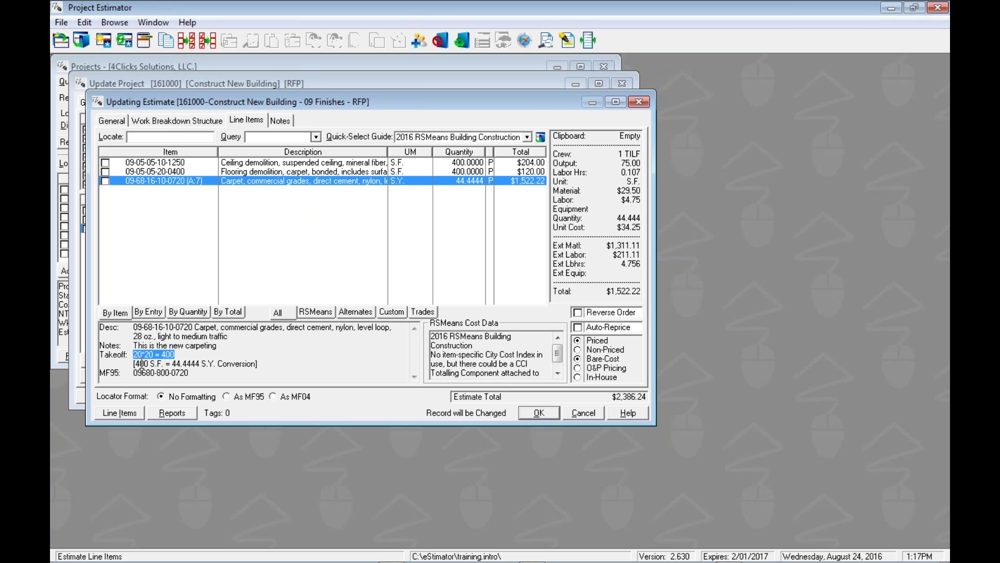
pyautogui.moveTo(134, 363); pyautogui.dragTo(273, 363)
pyautogui.click(273, 363)
pyautogui.press('Up')
pyautogui.press('Up')
pyautogui.press('Insert')
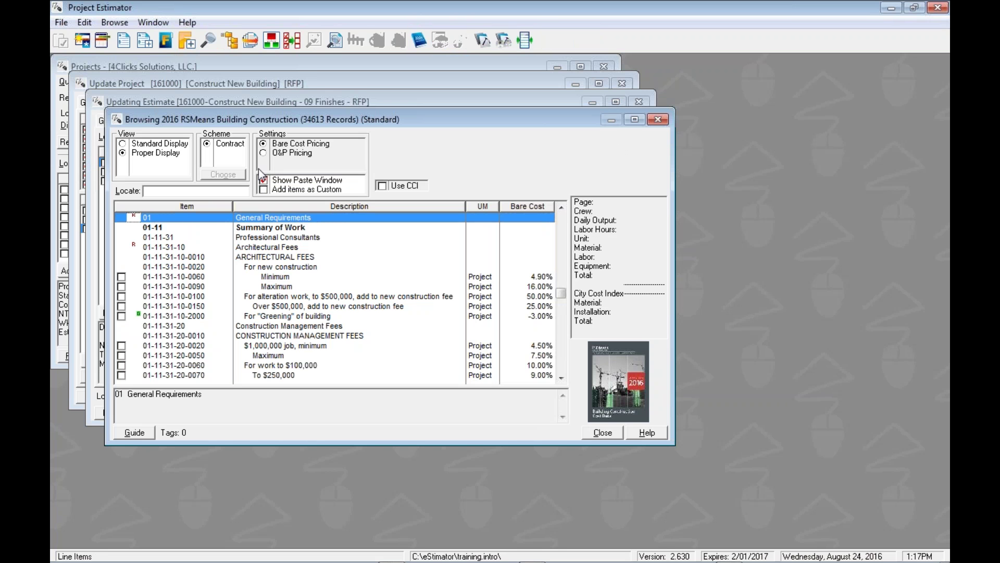
pyautogui.hotkey('alt', 'g')
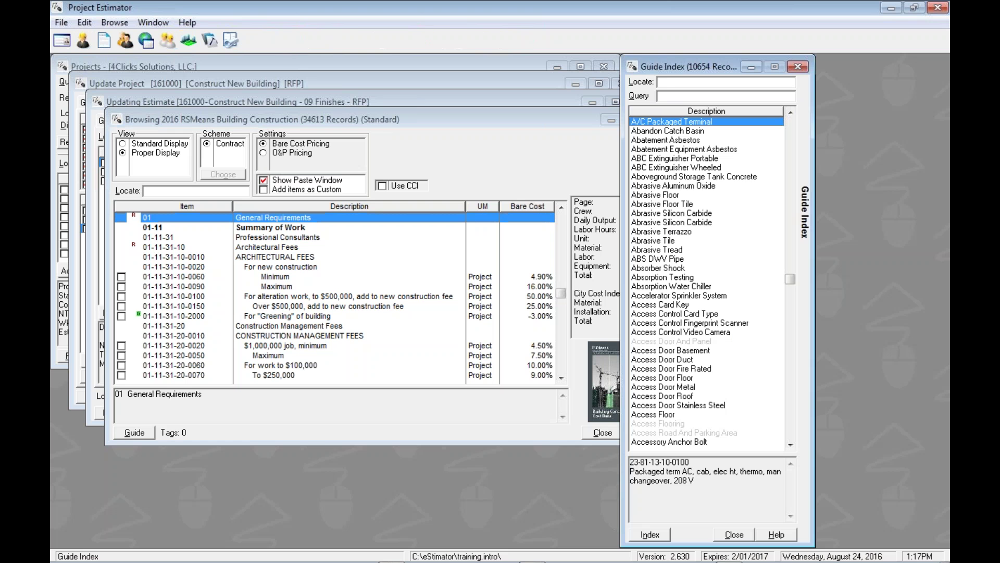
pyautogui.write('resil')
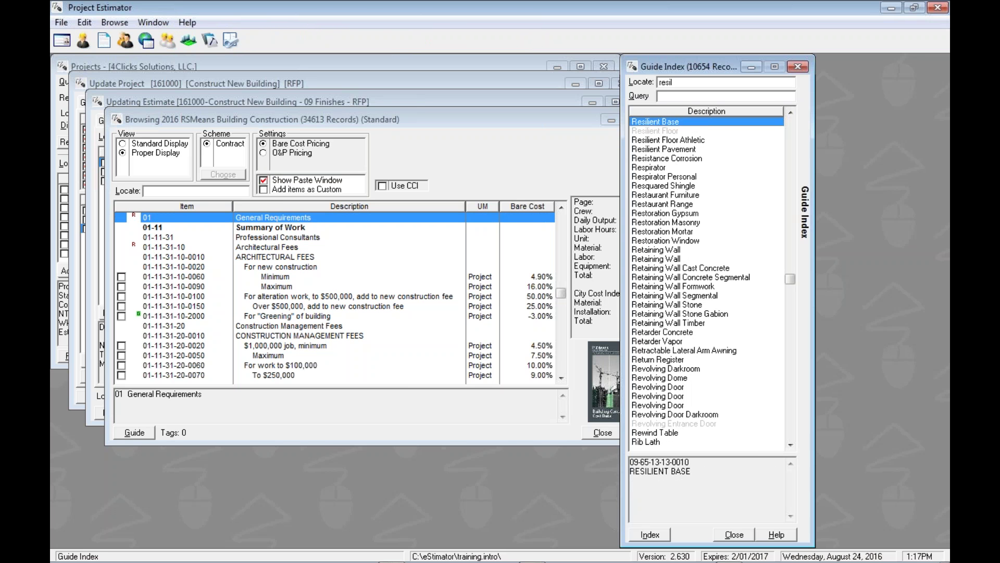
pyautogui.press('Return')
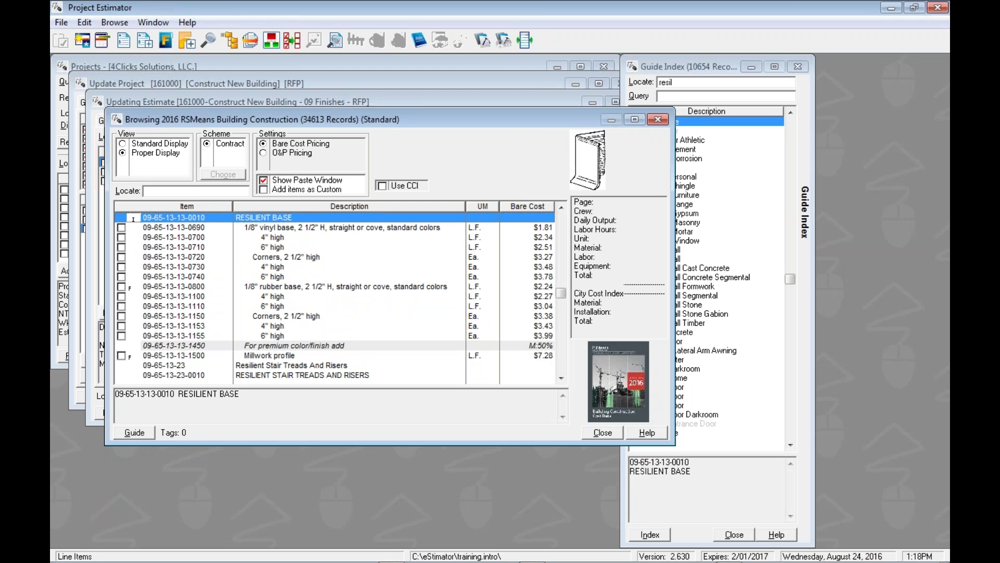
pyautogui.press('Down')
pyautogui.press('Down')
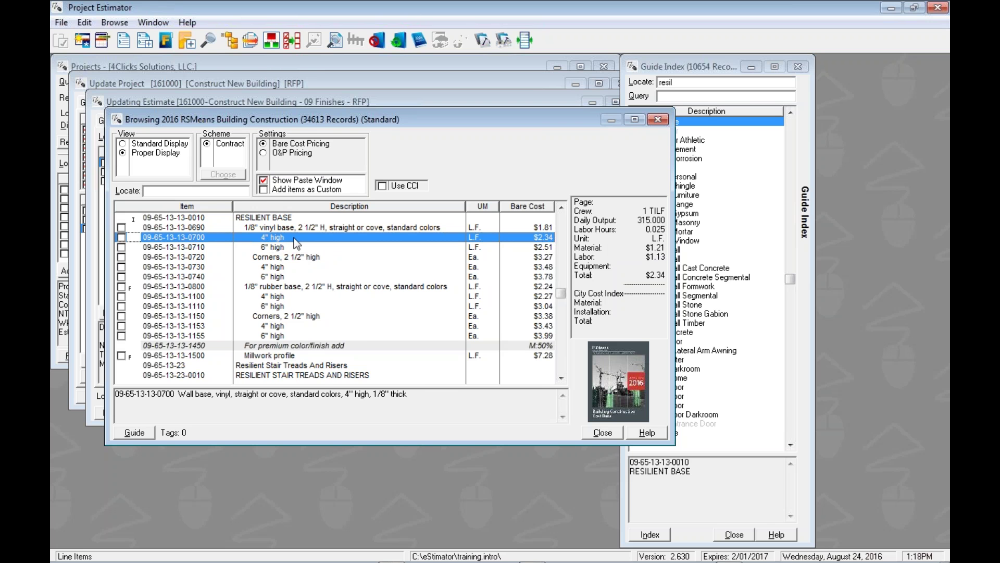
pyautogui.rightClick(295, 243)
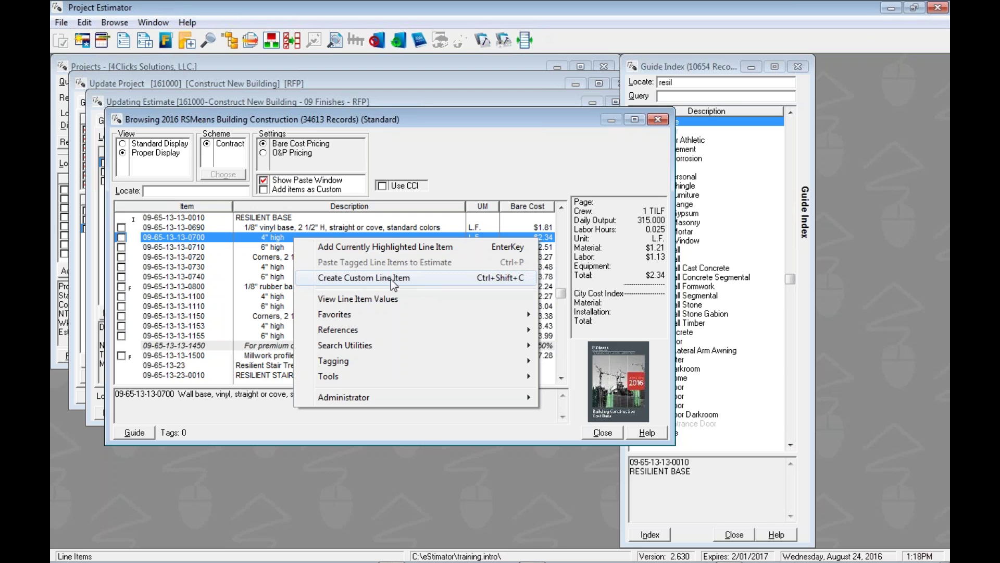
pyautogui.click(281, 239)
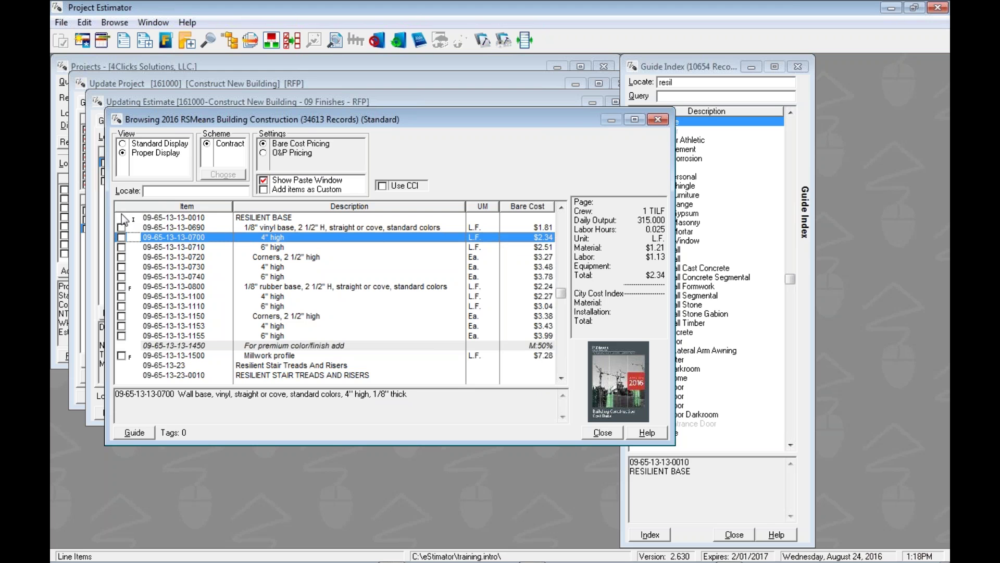
pyautogui.click(263, 217)
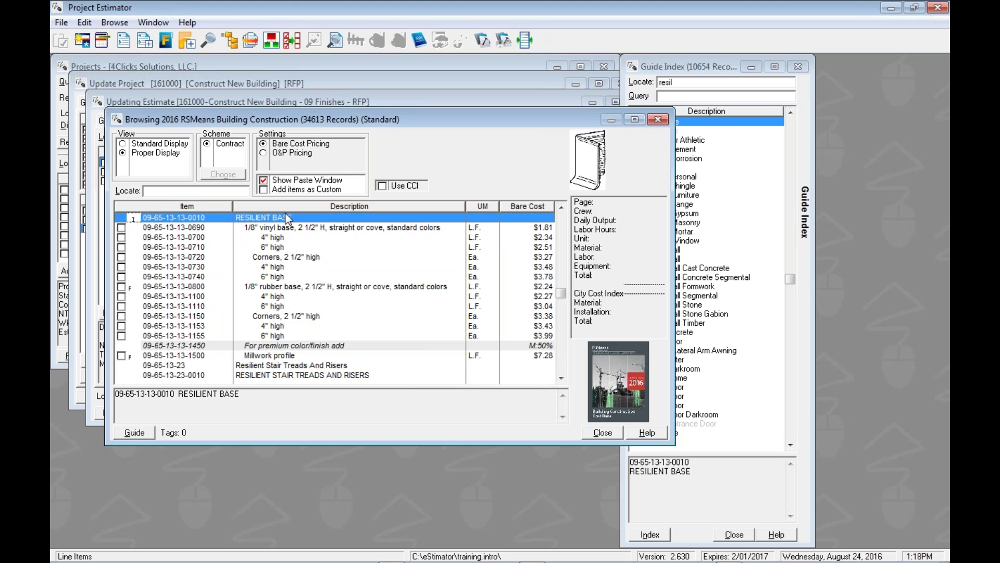
pyautogui.rightClick(287, 222)
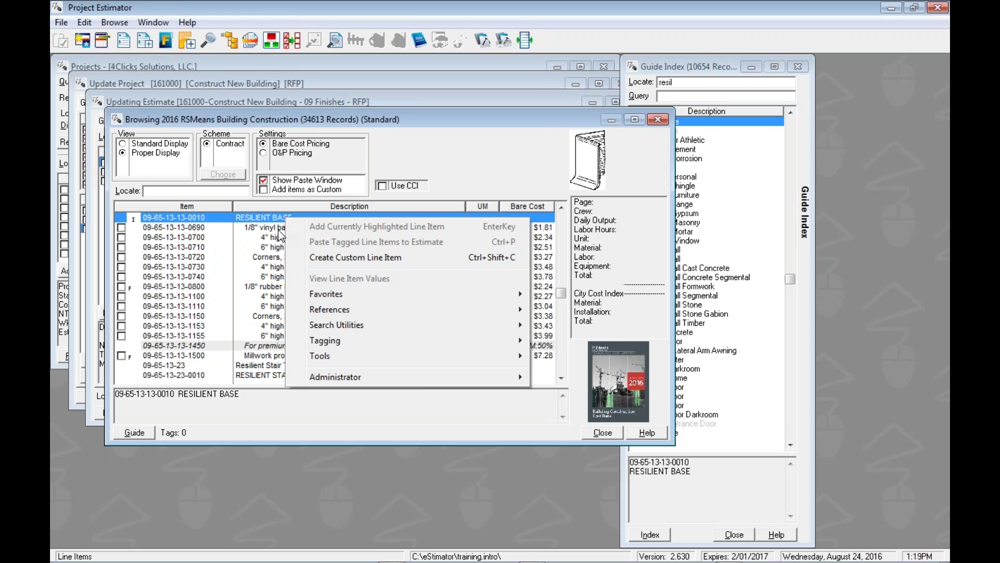
pyautogui.click(131, 214)
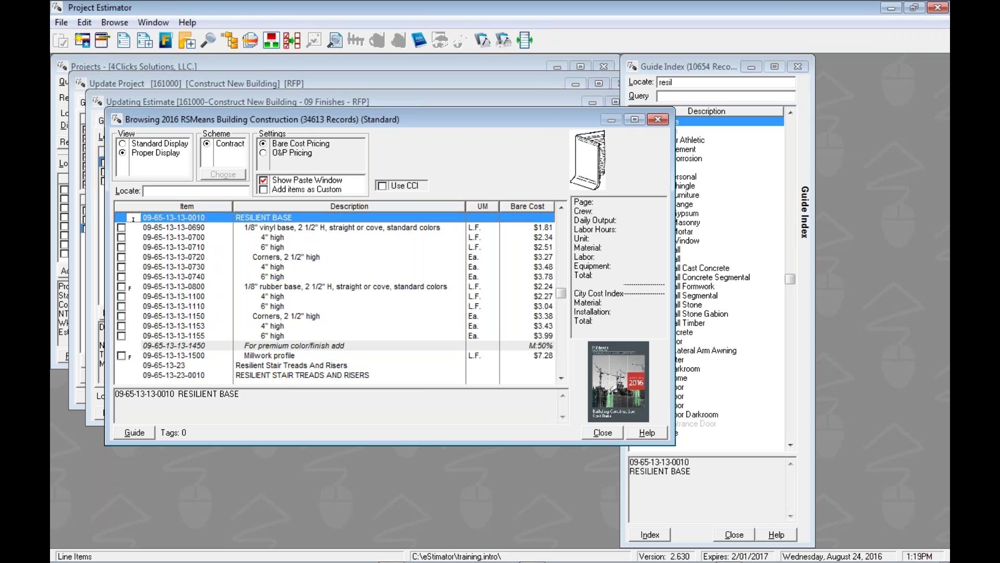
pyautogui.click(283, 346)
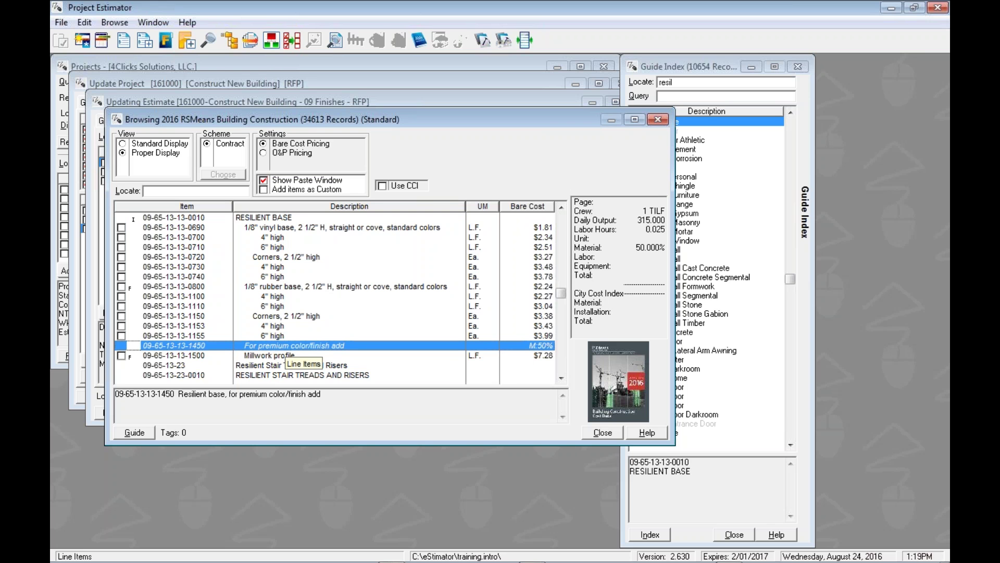
pyautogui.click(276, 327)
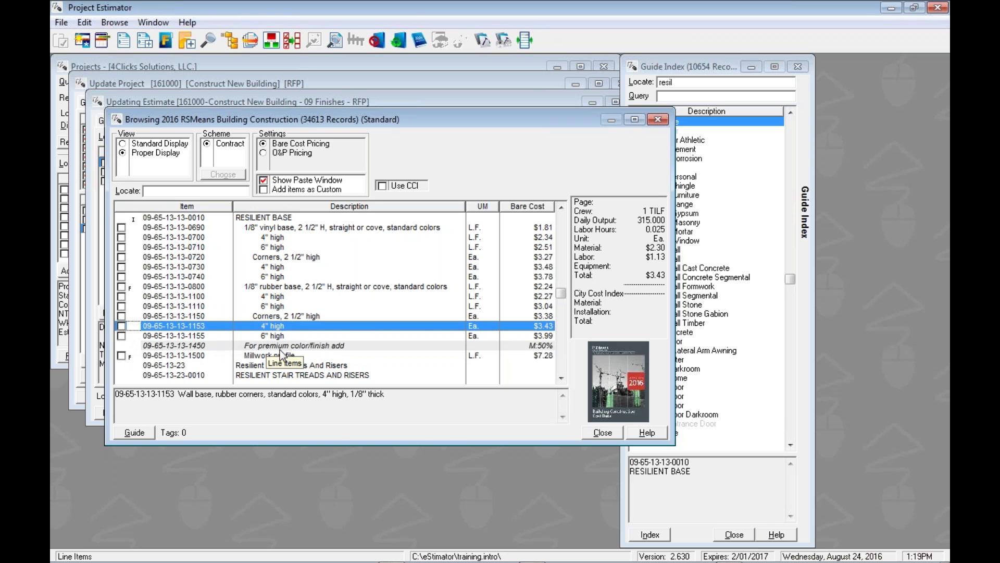
pyautogui.click(283, 346)
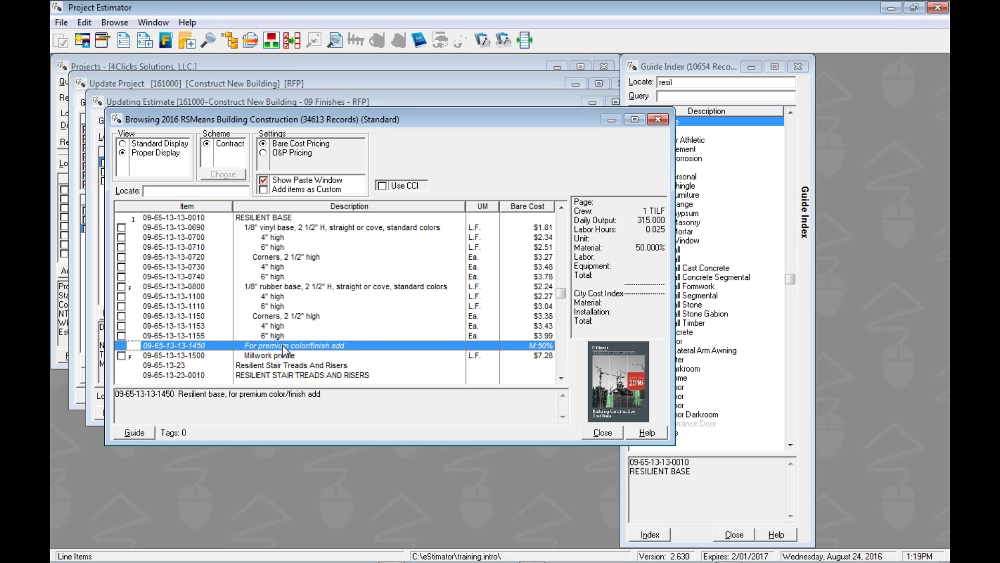
pyautogui.rightClick(282, 346)
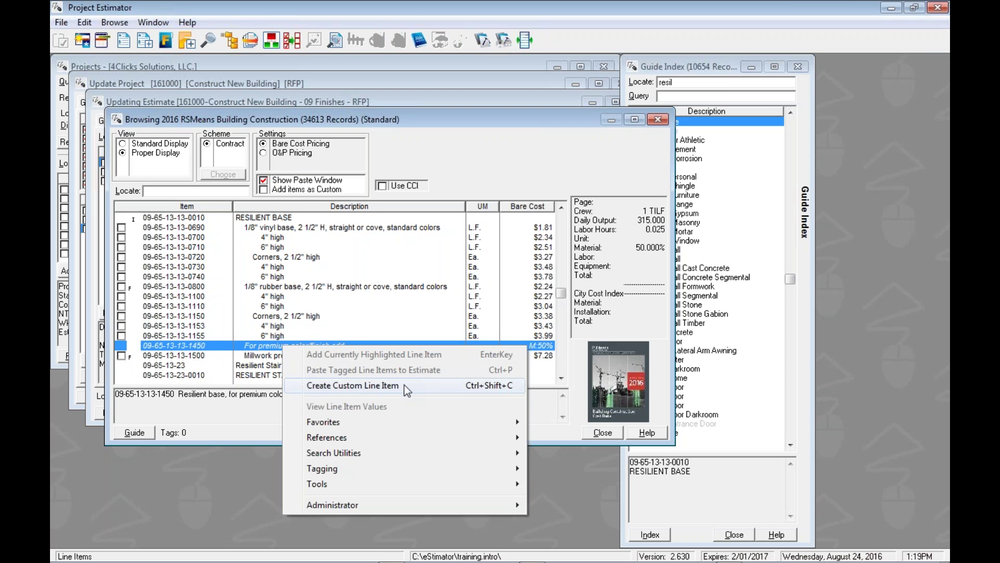
pyautogui.click(274, 345)
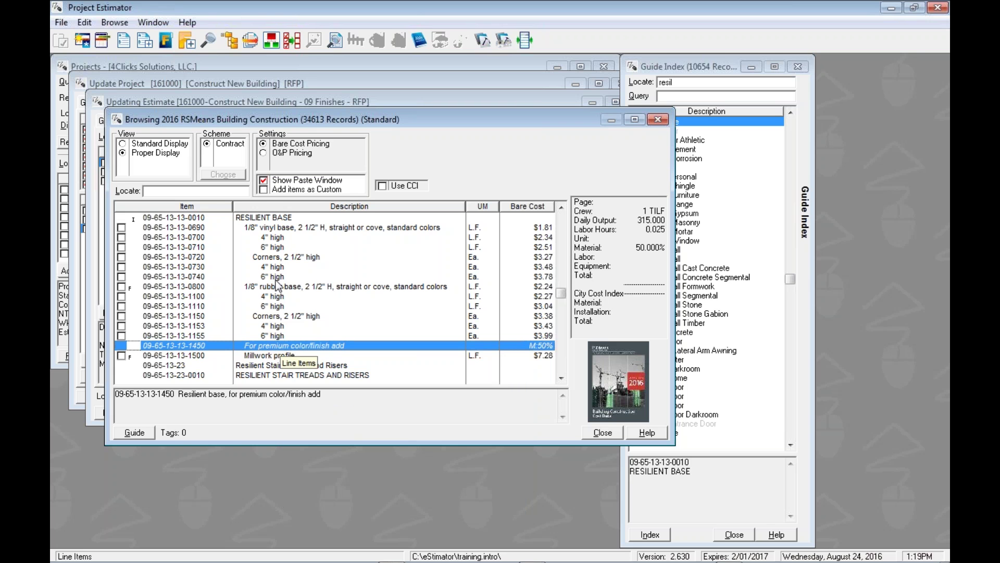
pyautogui.click(282, 237)
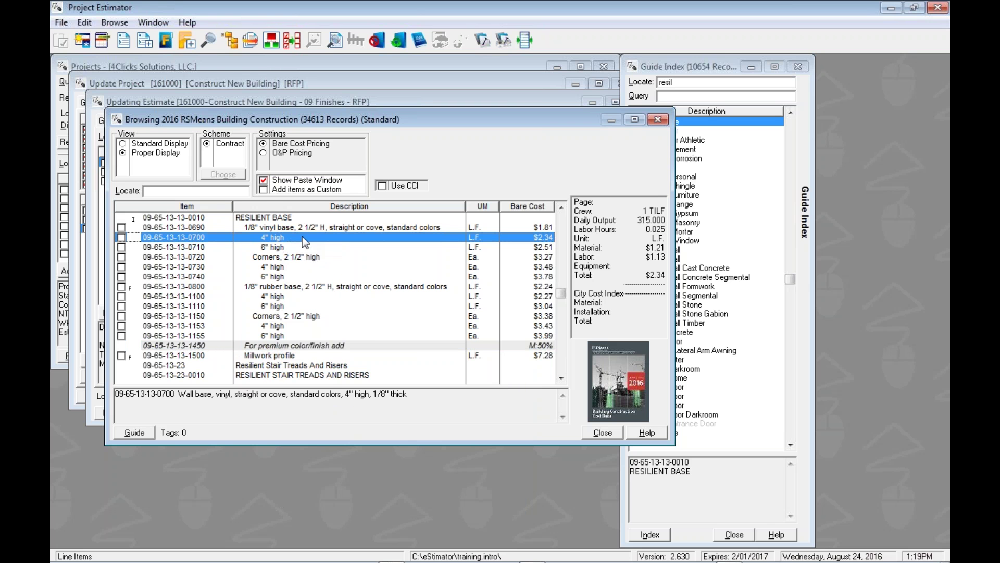
pyautogui.rightClick(302, 236)
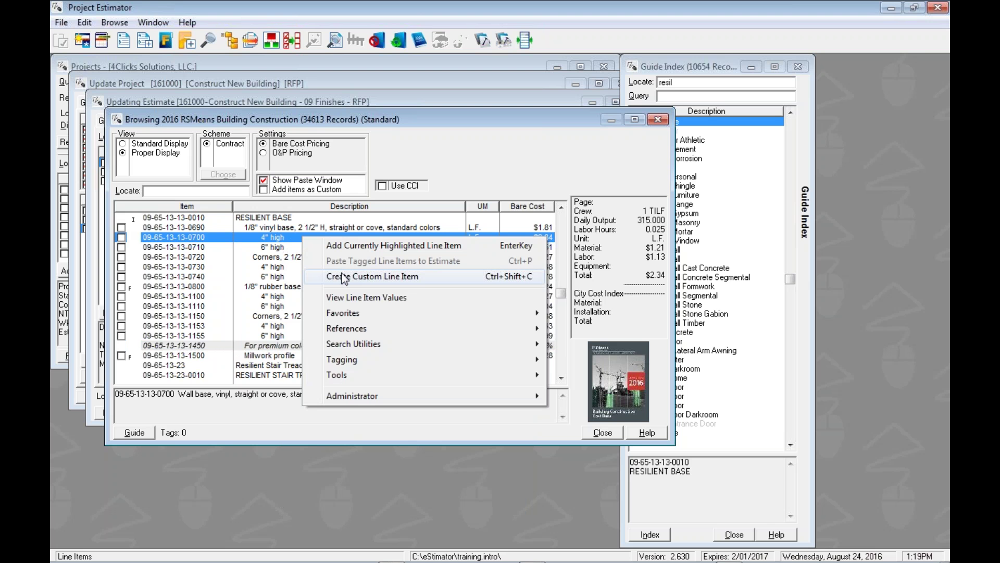
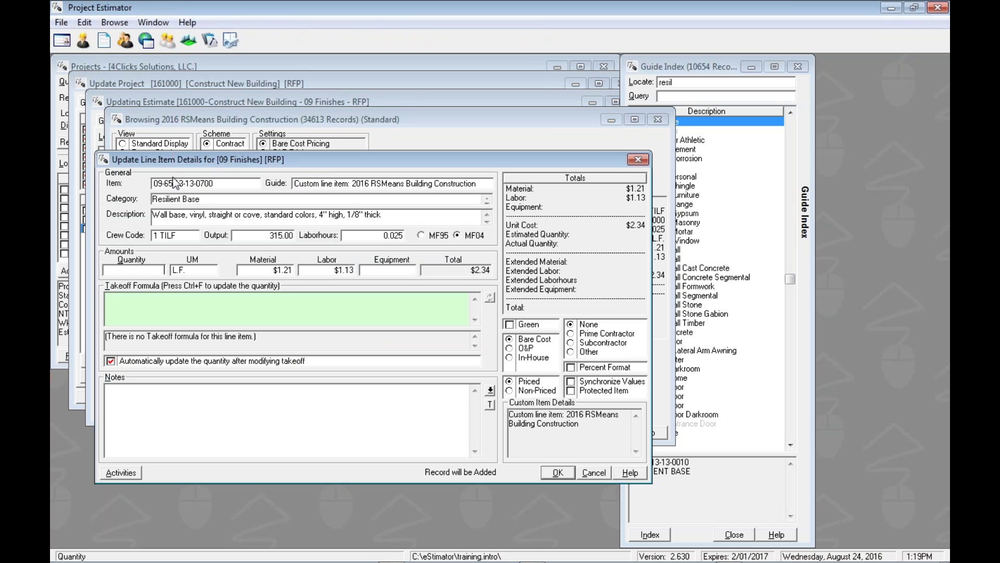
pyautogui.moveTo(174, 199); pyautogui.dragTo(408, 217)
pyautogui.click(391, 215)
pyautogui.moveTo(285, 271); pyautogui.dragTo(307, 267)
pyautogui.write('84')
pyautogui.click(377, 270)
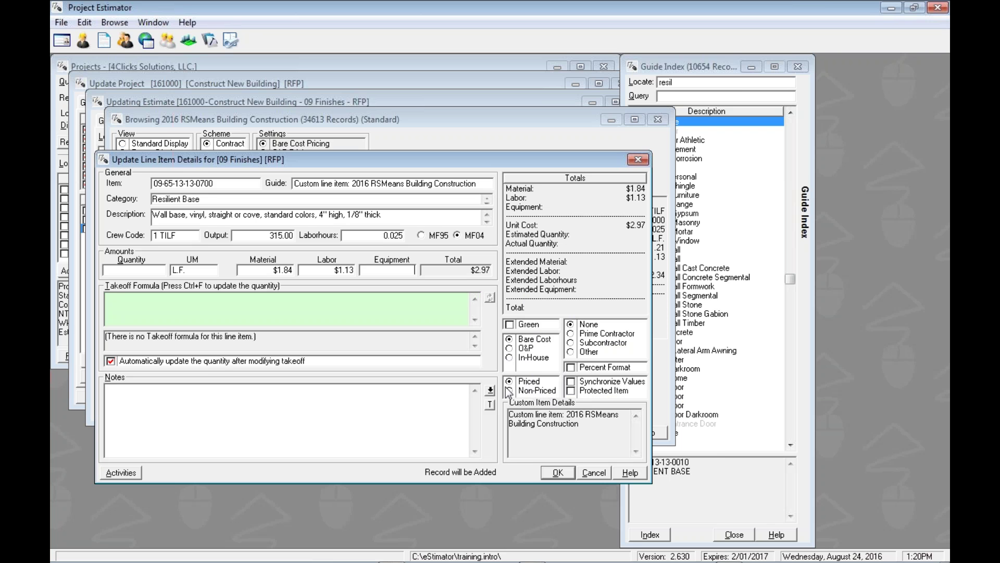
pyautogui.click(510, 391)
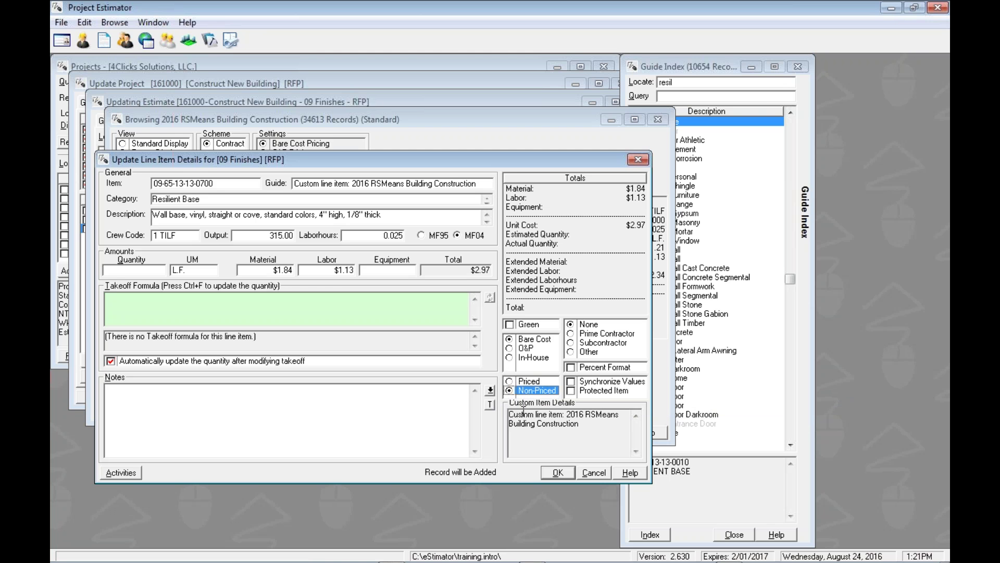
# Give the custom wall base item the takeoff formula 20*4 and the note "ABC Flooring", and save it to the estimate.
pyautogui.click(198, 304)
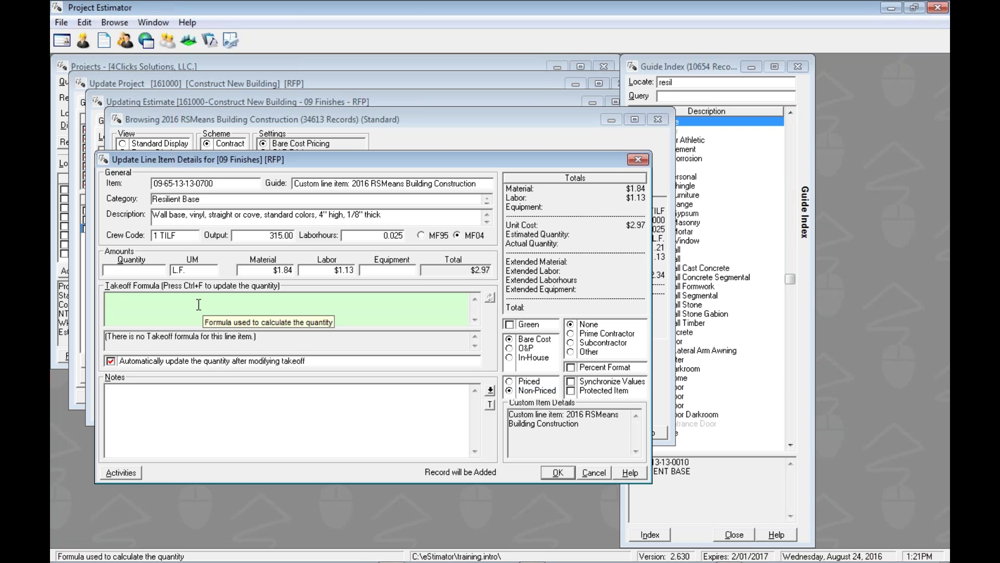
pyautogui.write('20*')
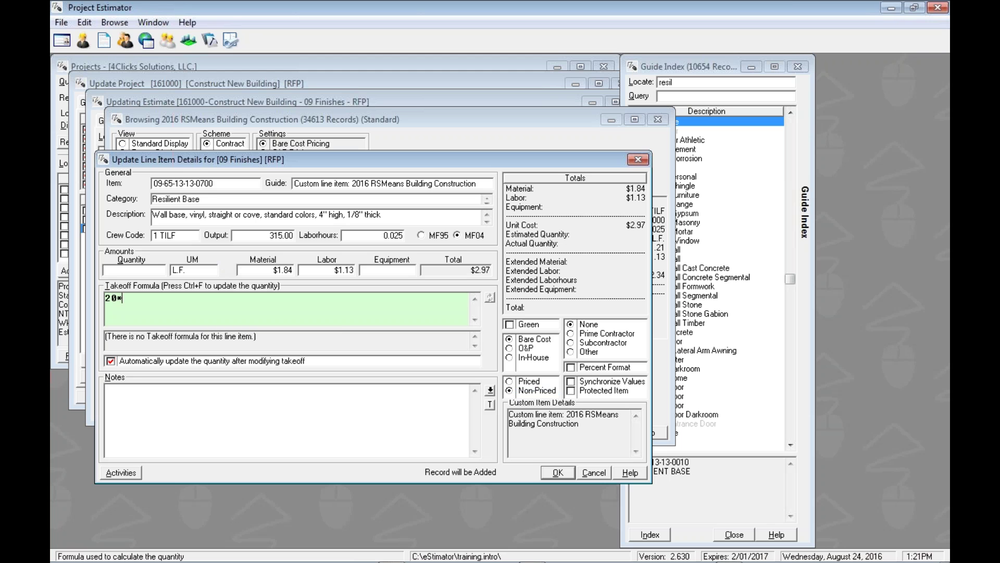
pyautogui.write('4')
pyautogui.click(187, 417)
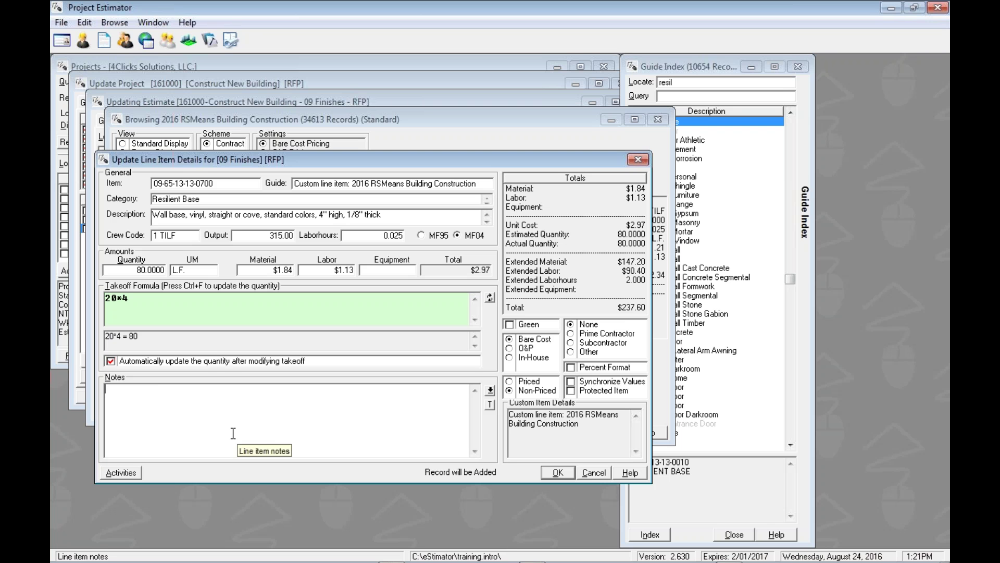
pyautogui.write('ABC F')
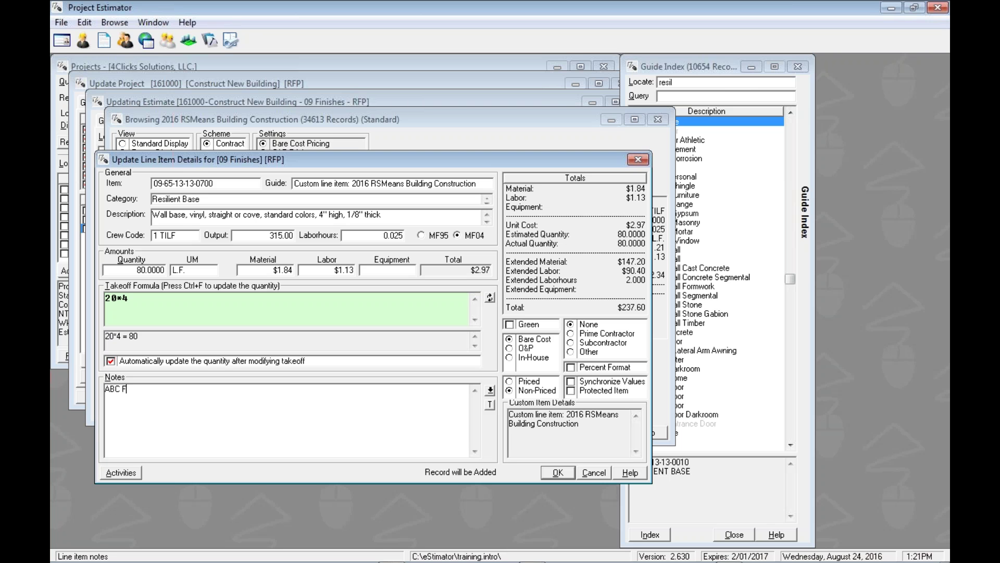
pyautogui.write('looring')
pyautogui.click(557, 472)
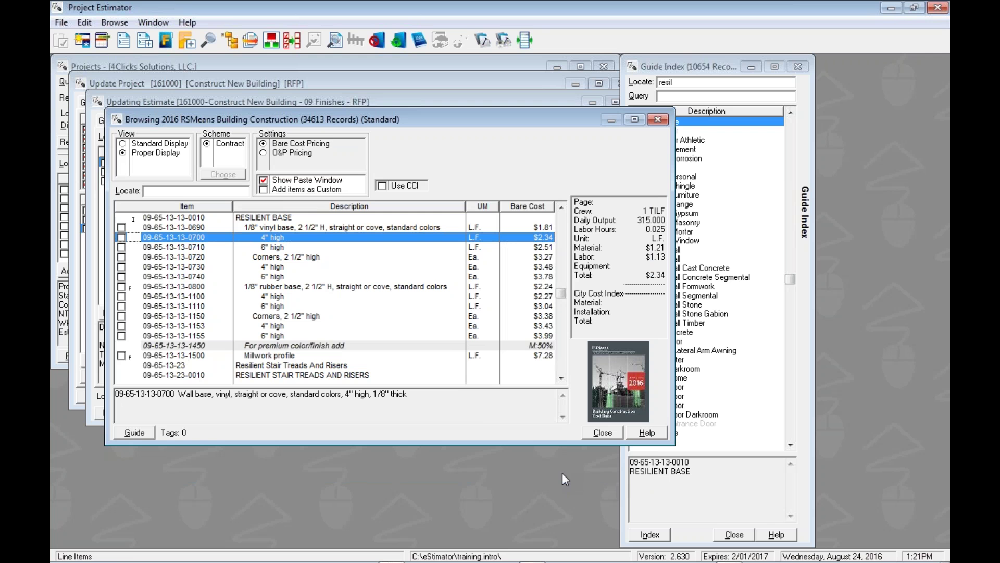
# Return to the estimate and view only its RSMeans line items, only its custom items, and all items again.
pyautogui.click(602, 433)
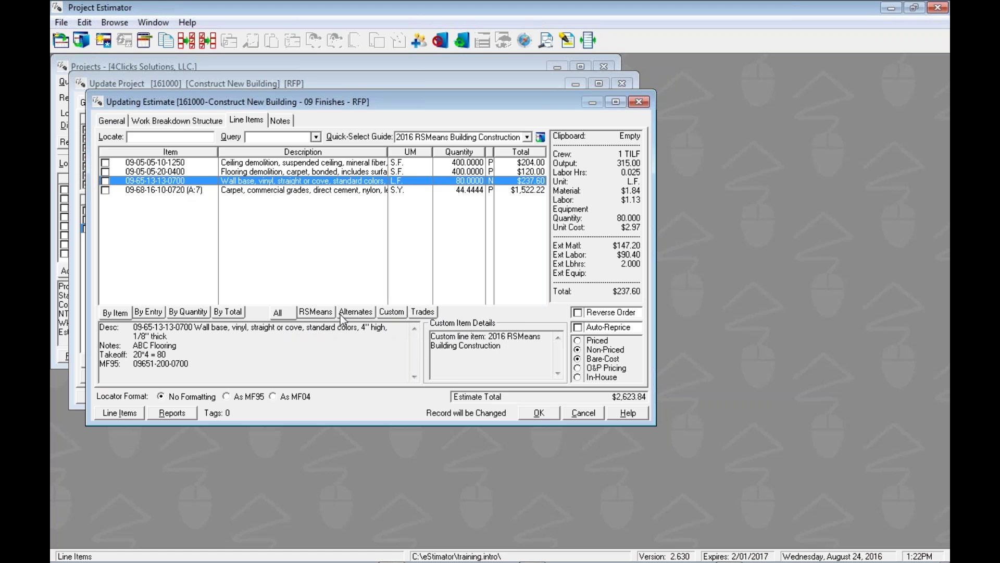
pyautogui.click(319, 312)
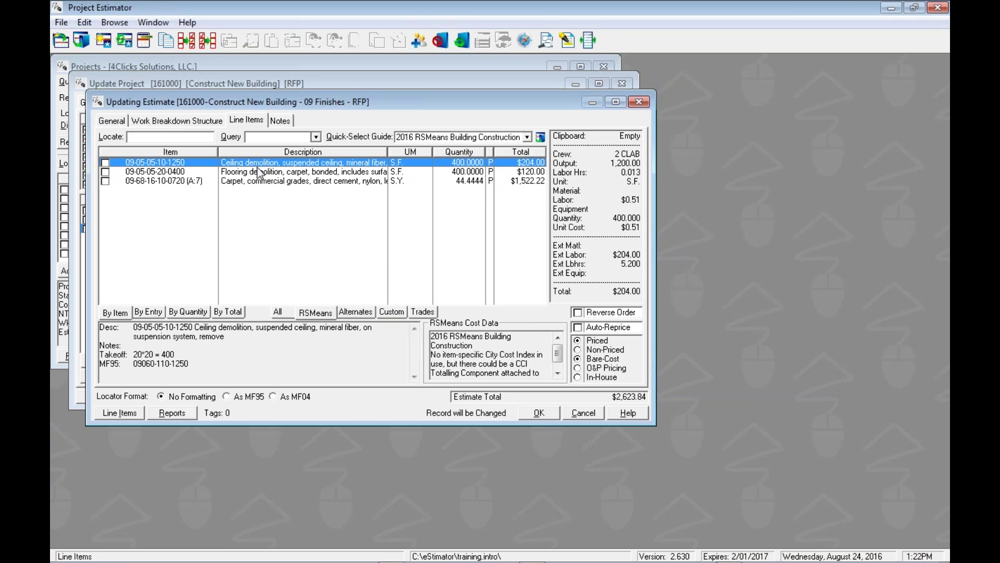
pyautogui.click(391, 312)
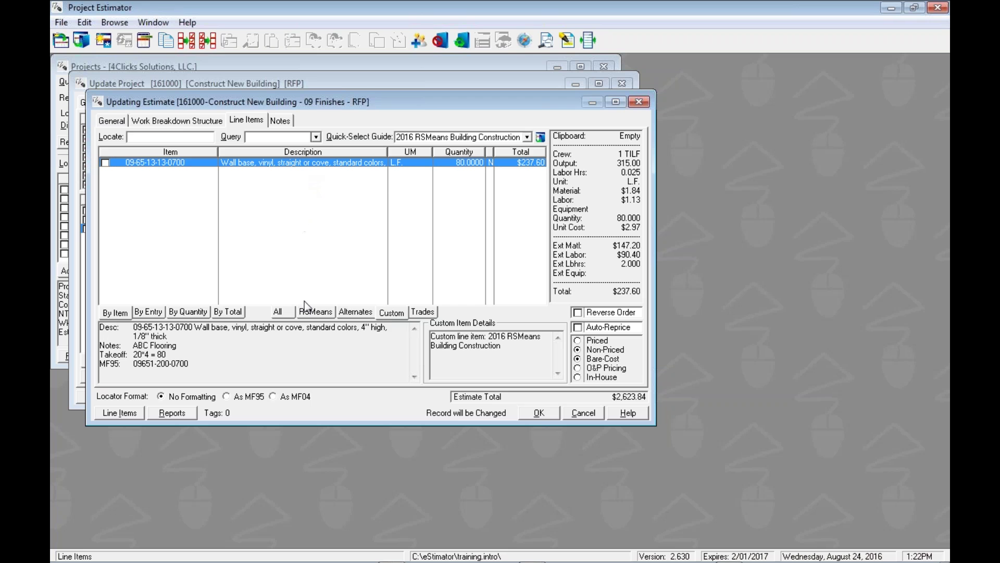
pyautogui.click(280, 313)
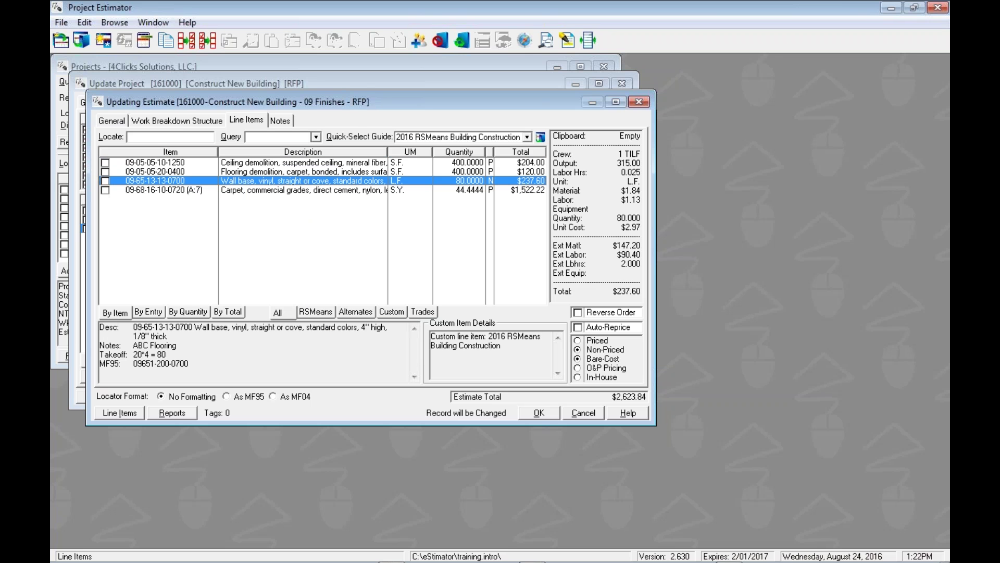